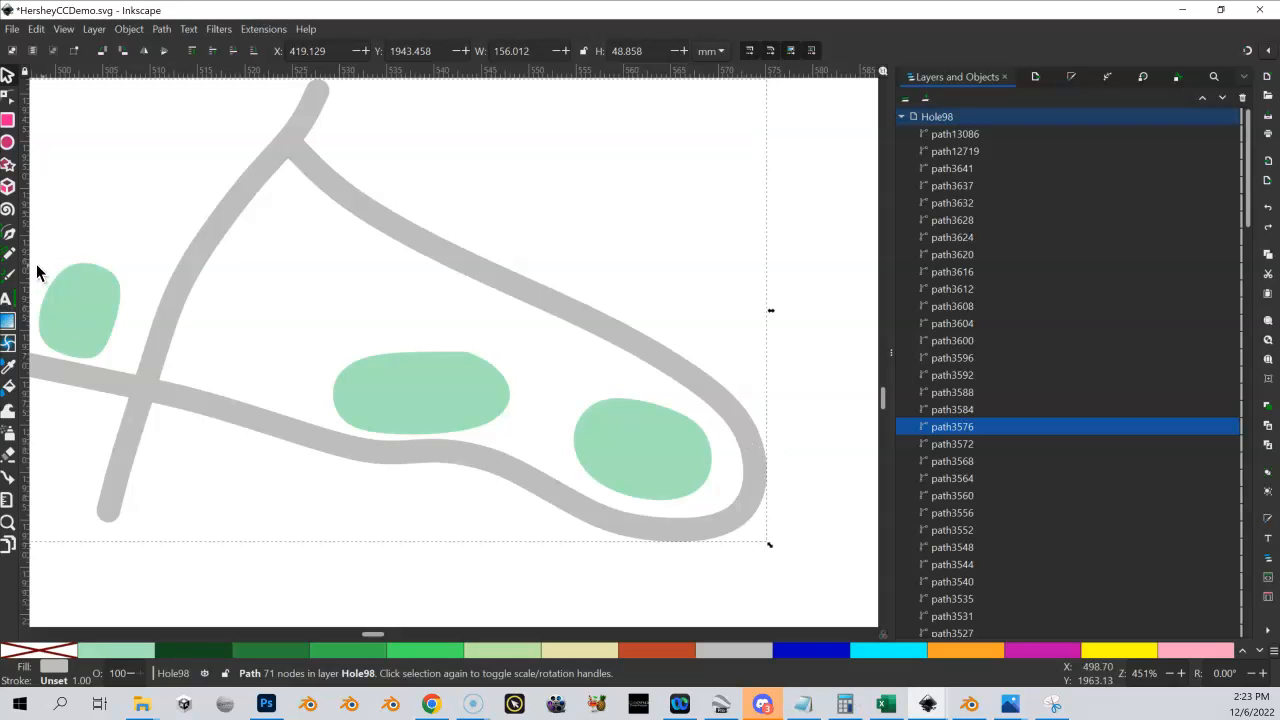
Draw a closed sliver about 4.3 mm wide and 1 mm high across the gray path's rounded end with the Pen tool.
left_click(8, 234)
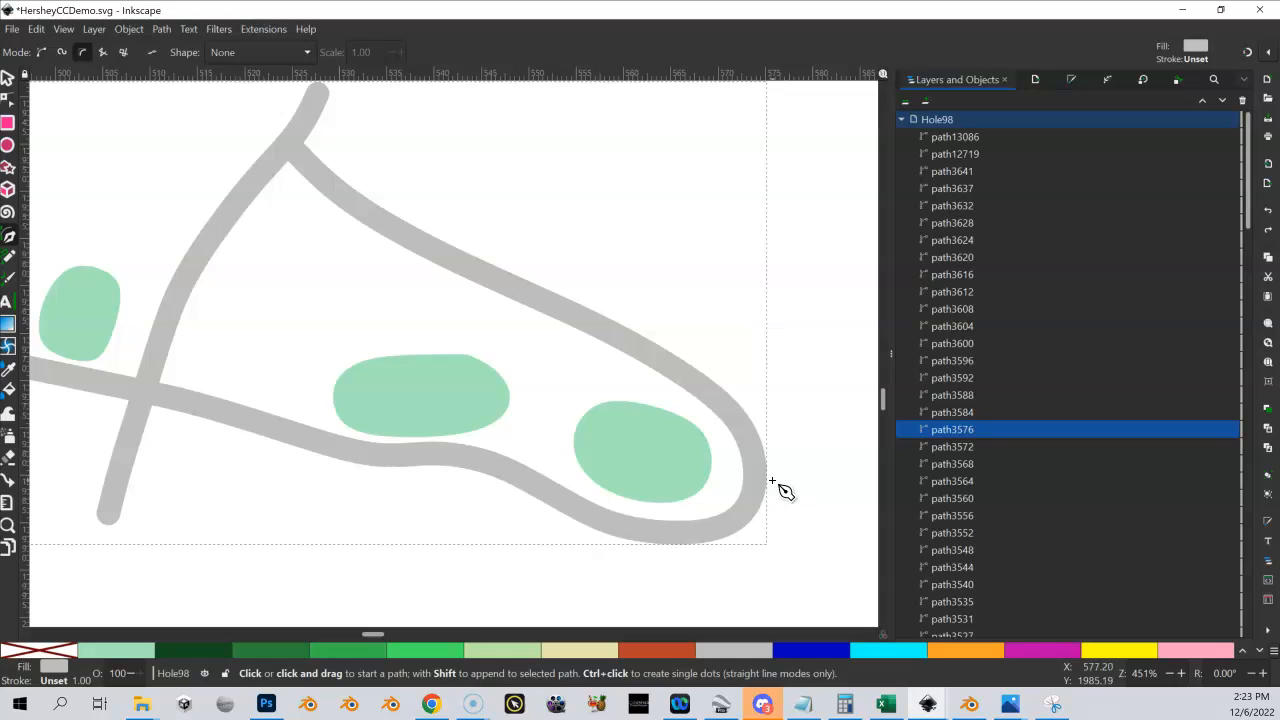
scroll(785, 485, "up", 1)
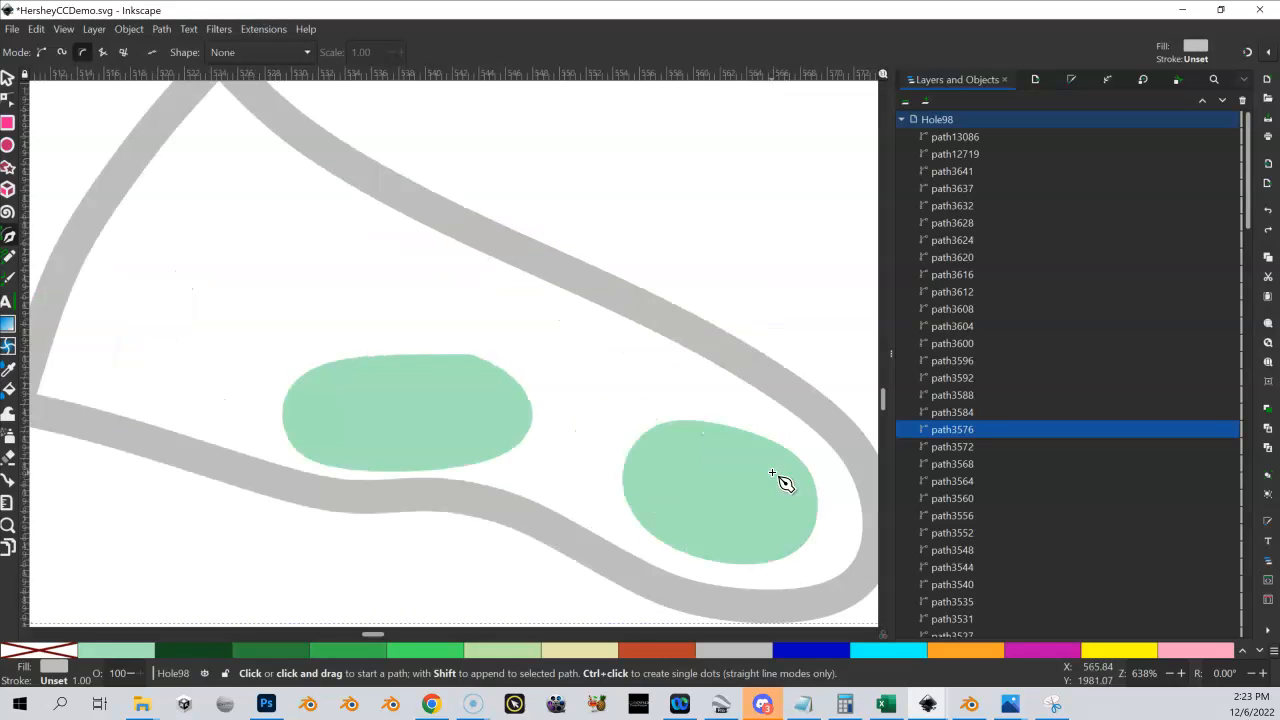
left_click_drag(750, 434, 503, 286)
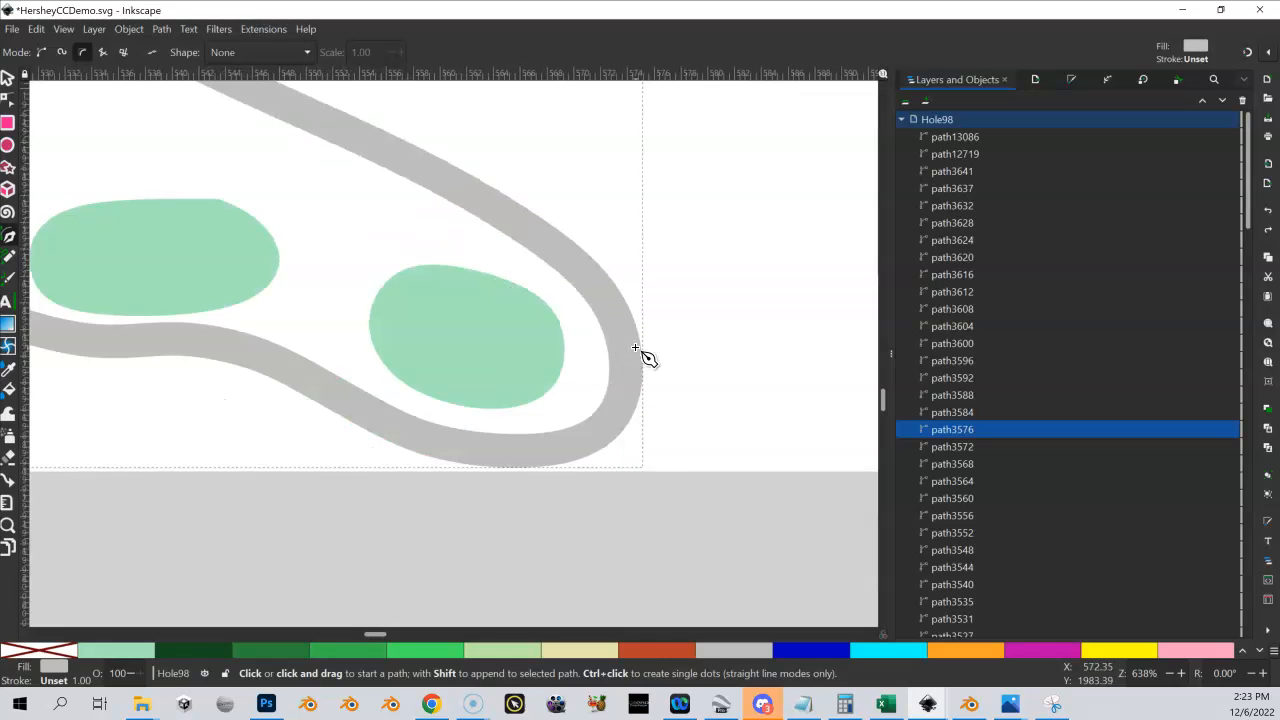
left_click(657, 358)
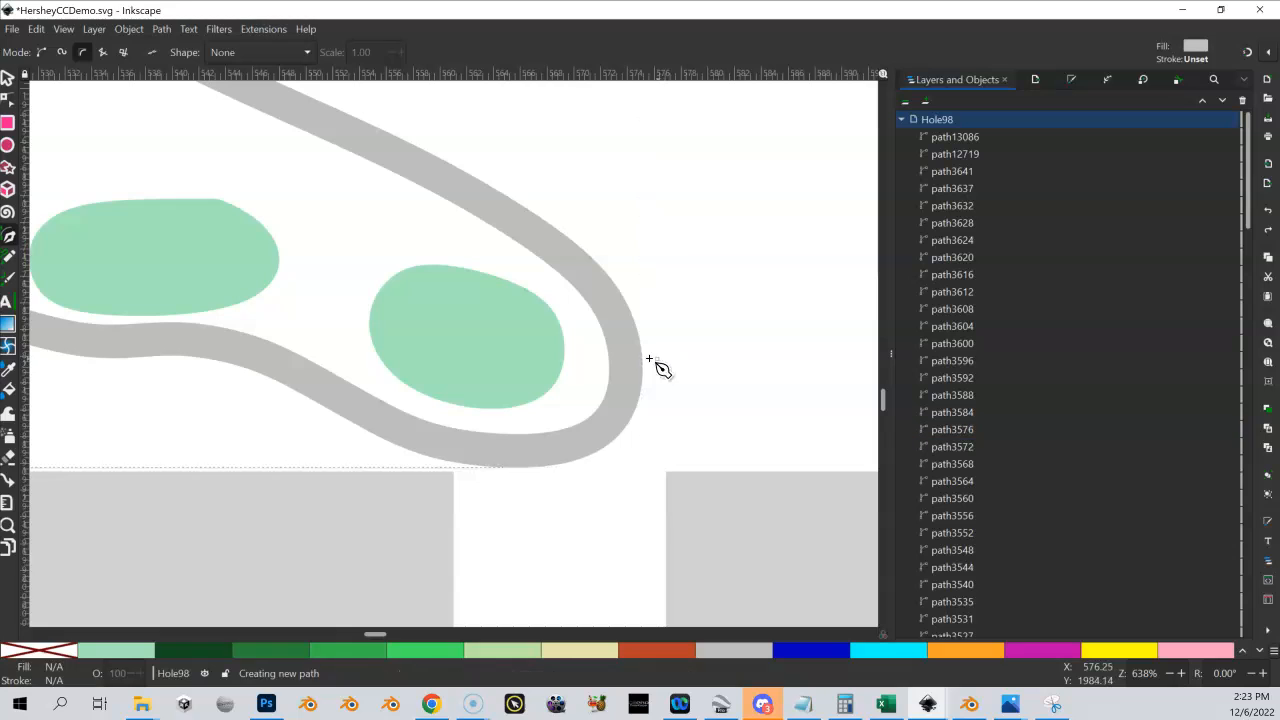
left_click(599, 358)
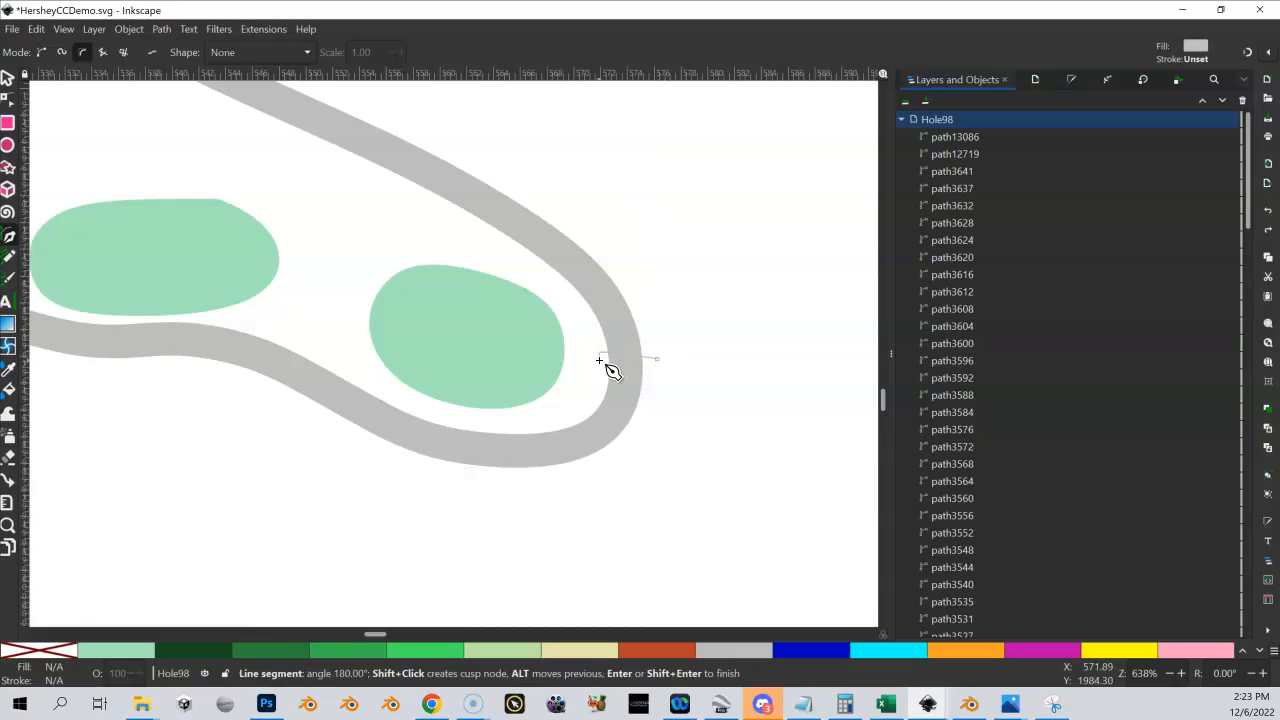
left_click(659, 361)
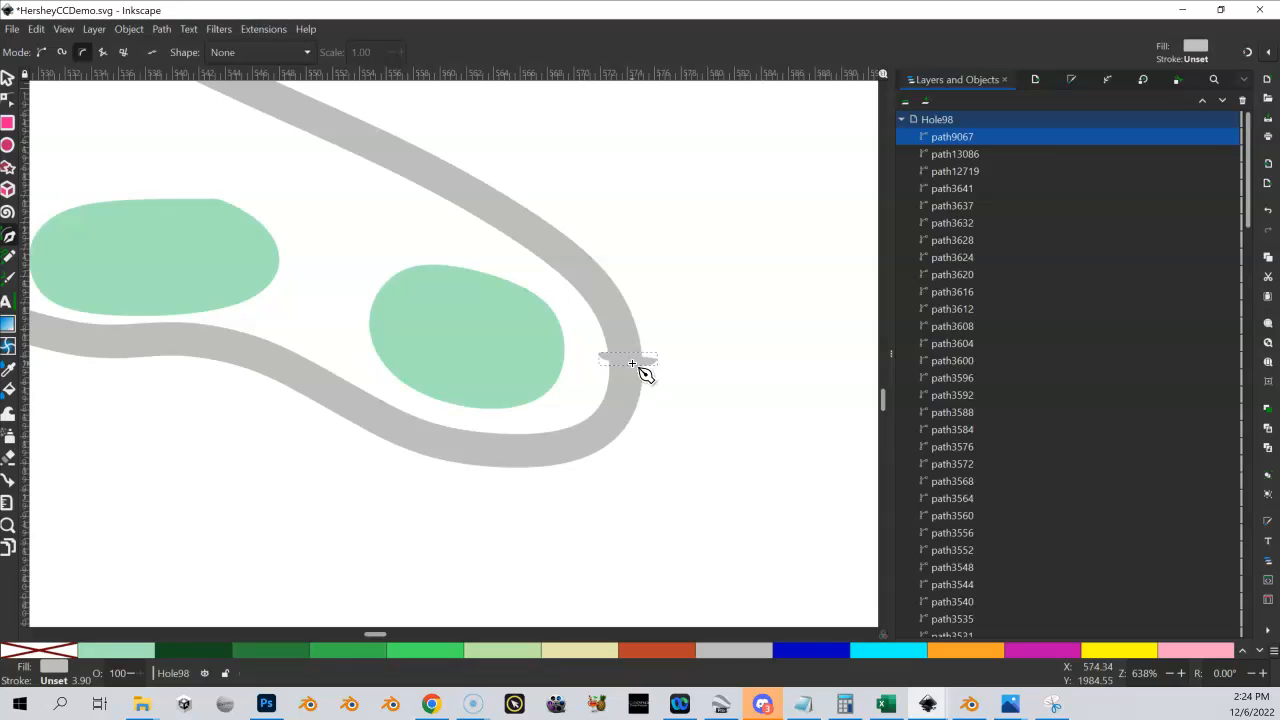
Try to cut a gap in the gray path by subtracting the sliver from it with the Difference operation.
left_click(7, 80)
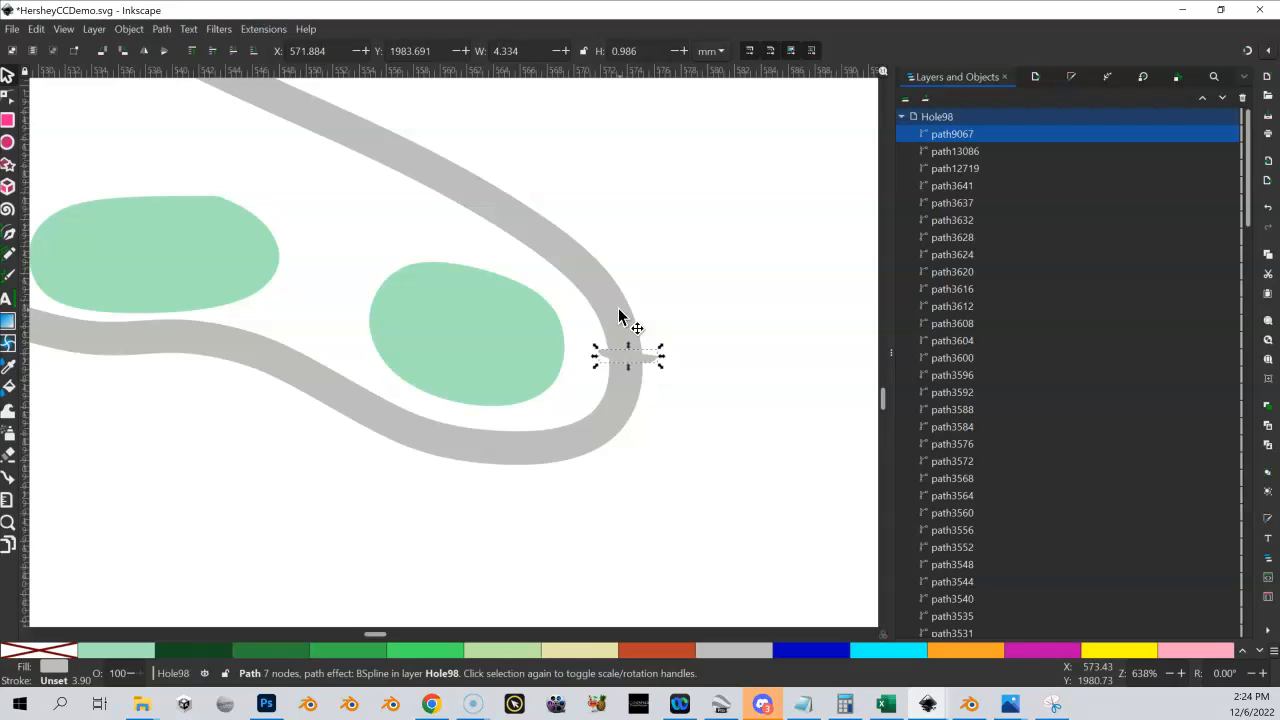
key("shift")
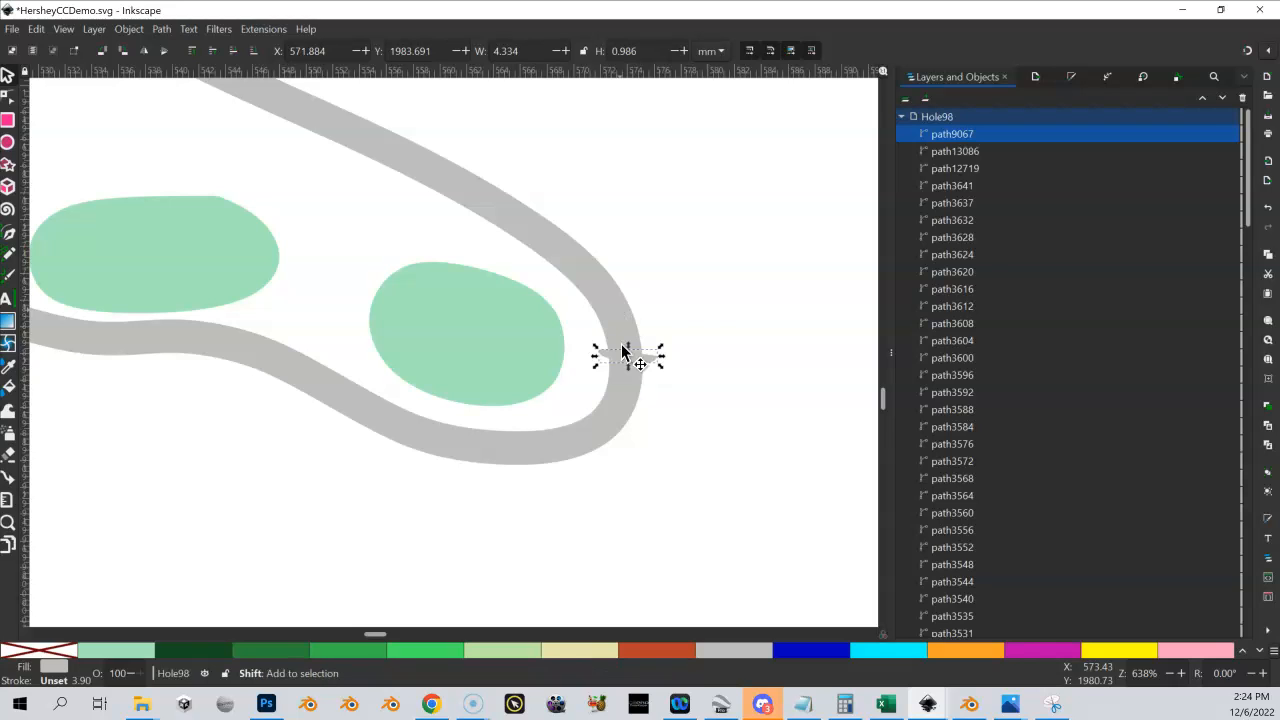
left_click(604, 285, "shift")
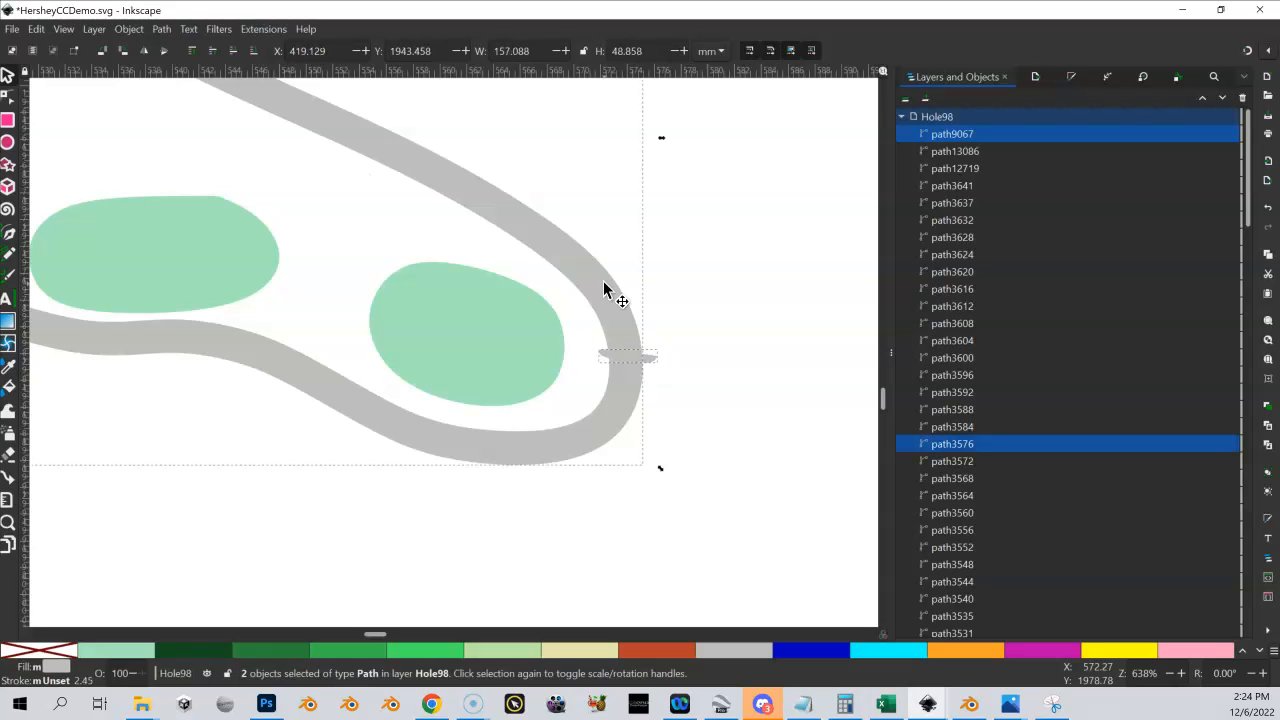
left_click(131, 30)
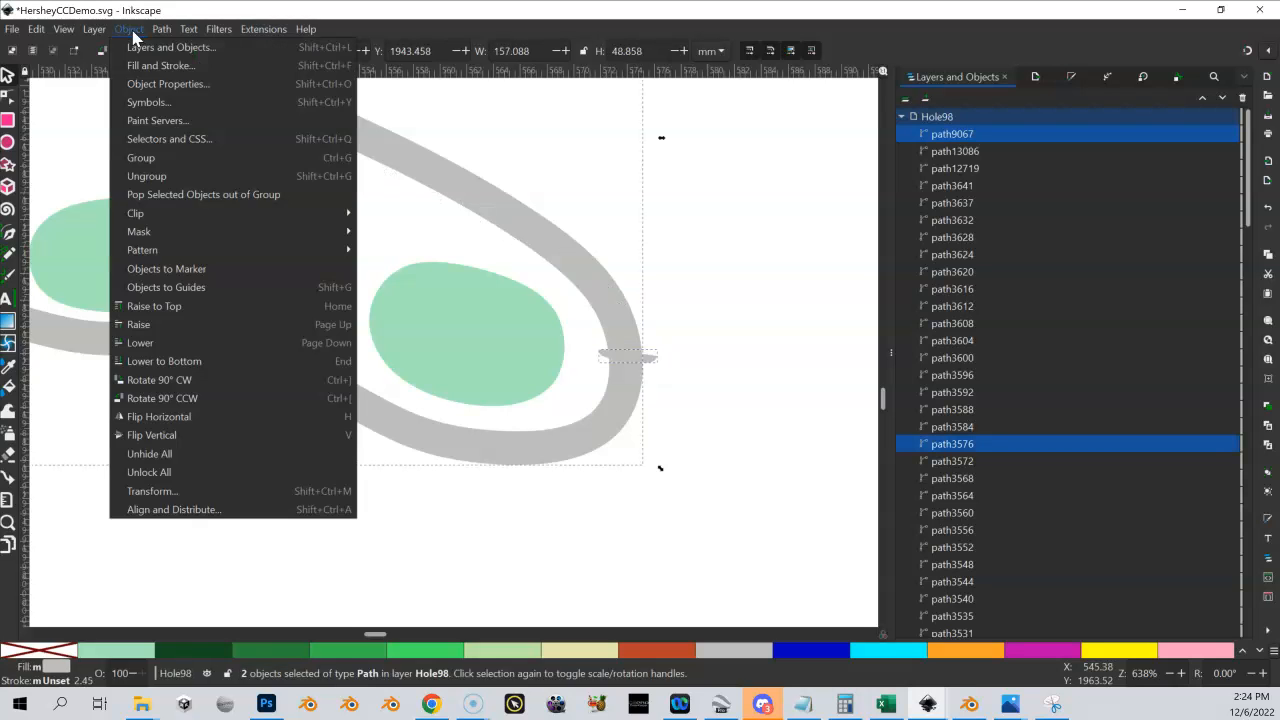
mouse_move(162, 31)
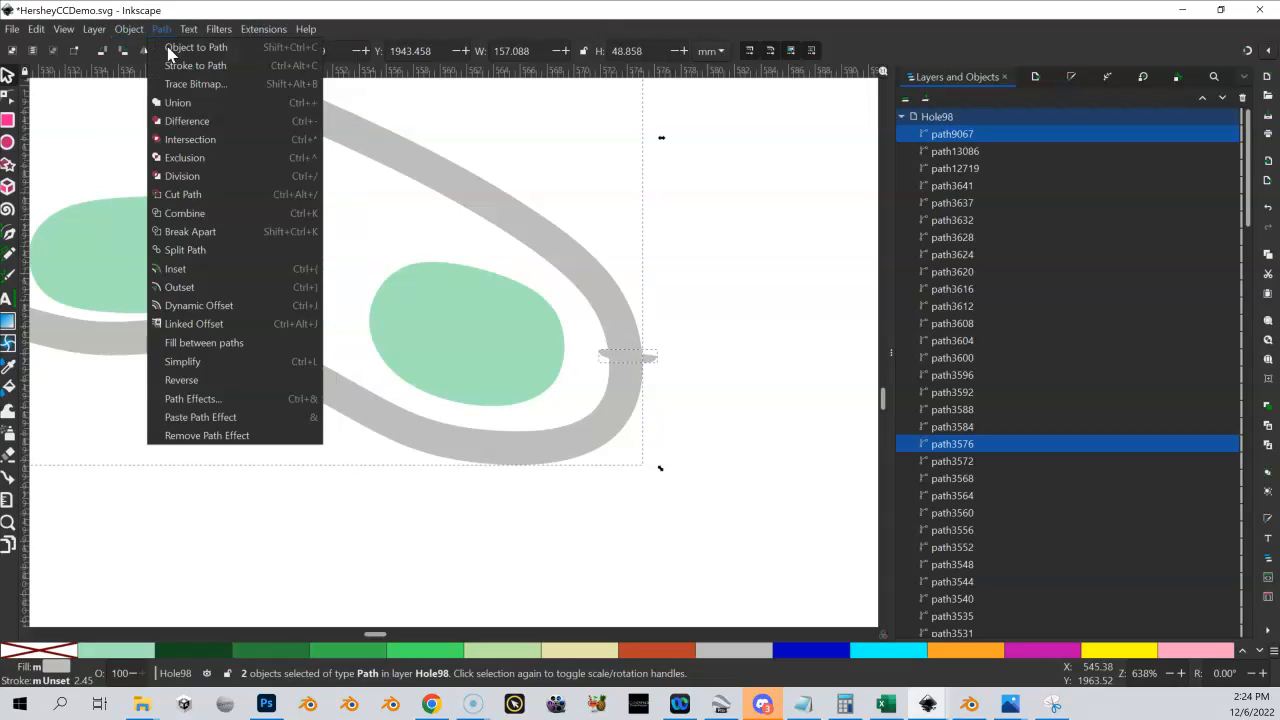
left_click(196, 121)
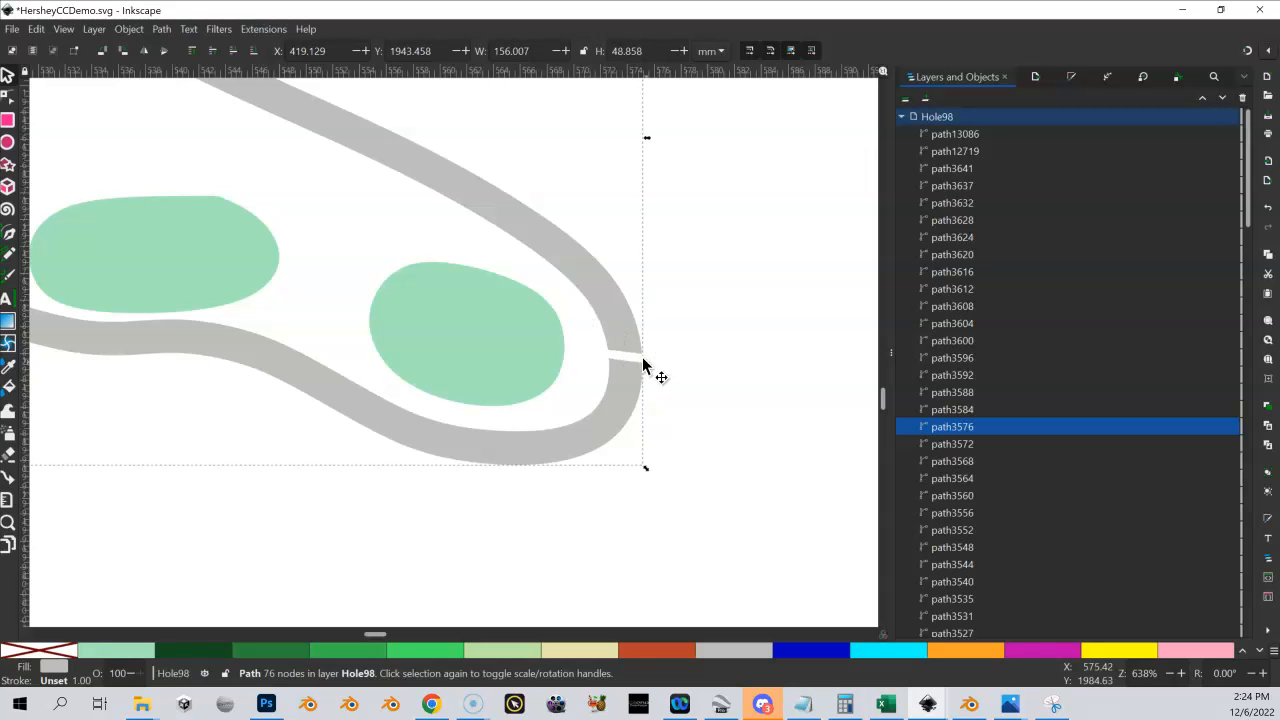
scroll(385, 280, "down", 1, "ctrl")
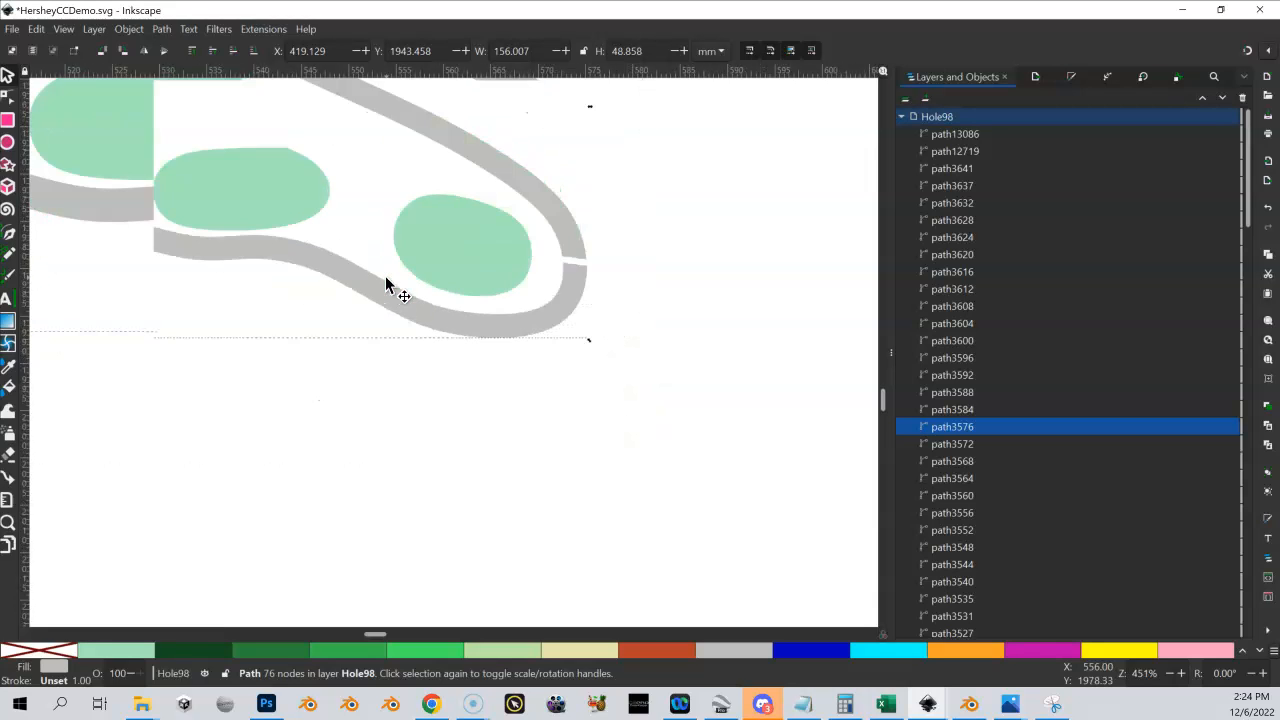
scroll(385, 276, "down", 2, "ctrl")
left_click_drag(396, 275, 442, 305)
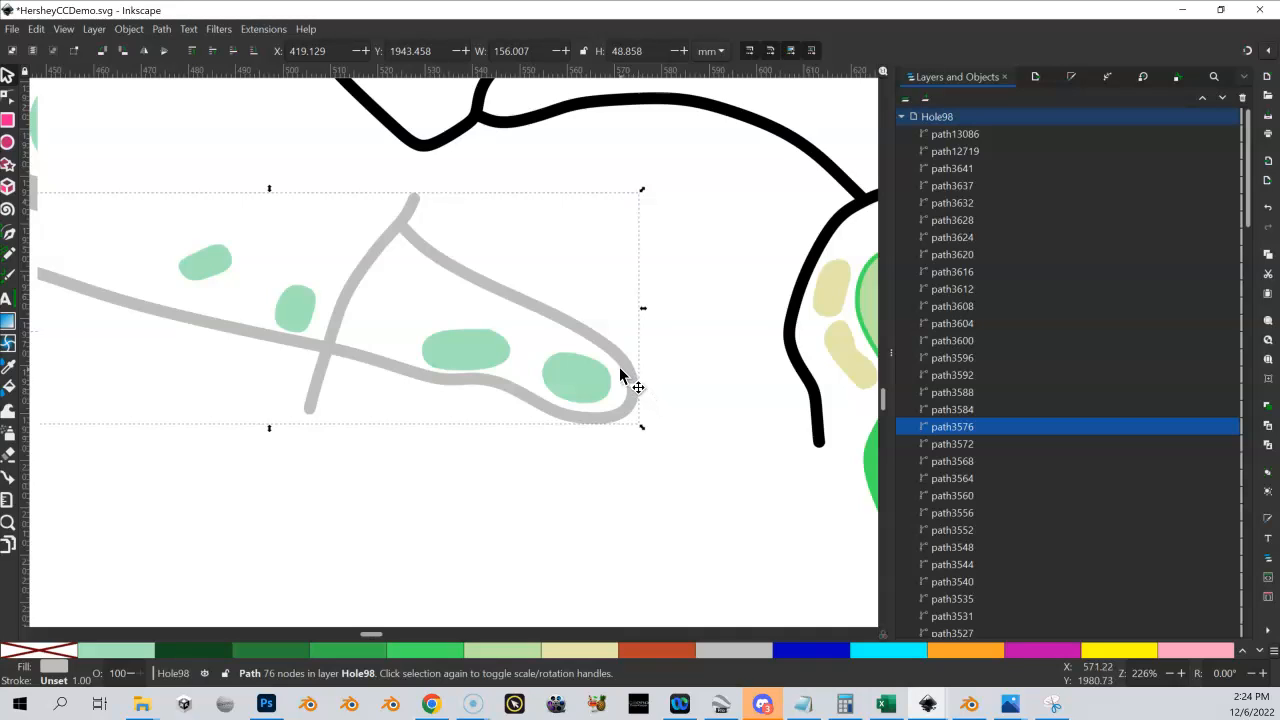
key("Escape")
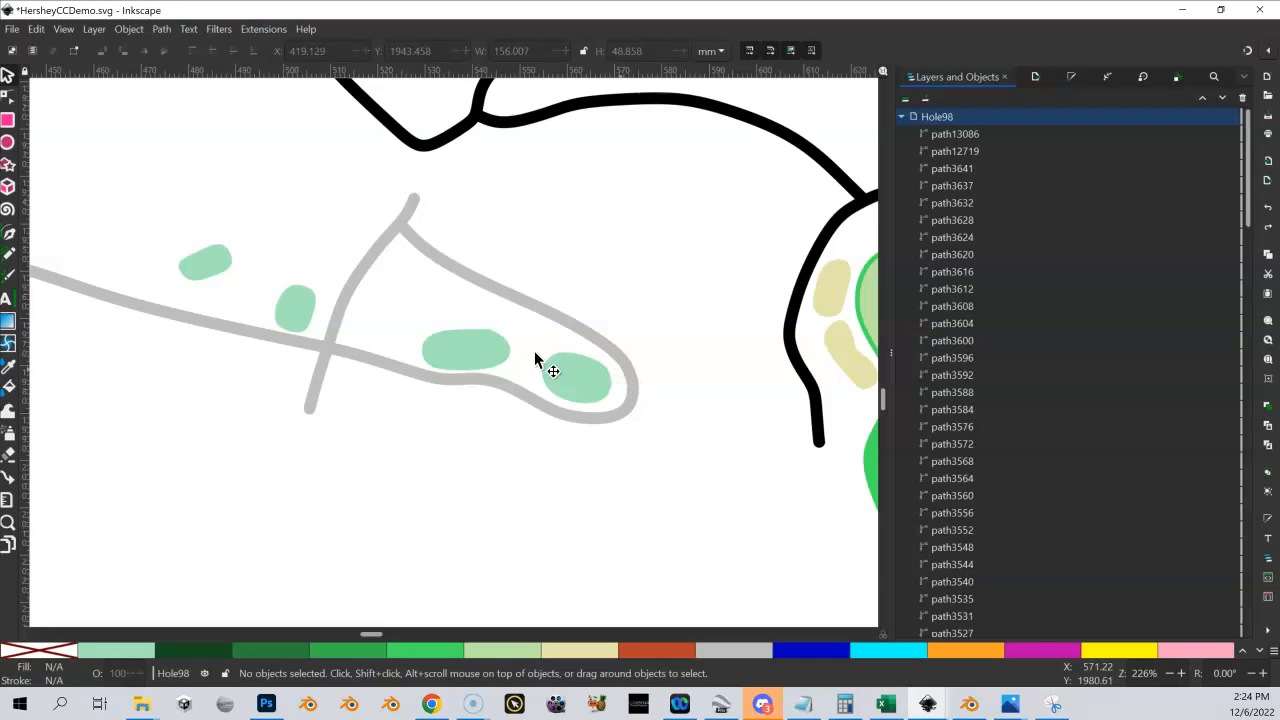
Draw a closed shape about 63 by 40 mm along the middle of the gray path loop, enclosing the two light green areas.
scroll(487, 352, "up", 1)
scroll(487, 352, "down", 1)
scroll(487, 352, "up", 2)
scroll(487, 352, "down", 1)
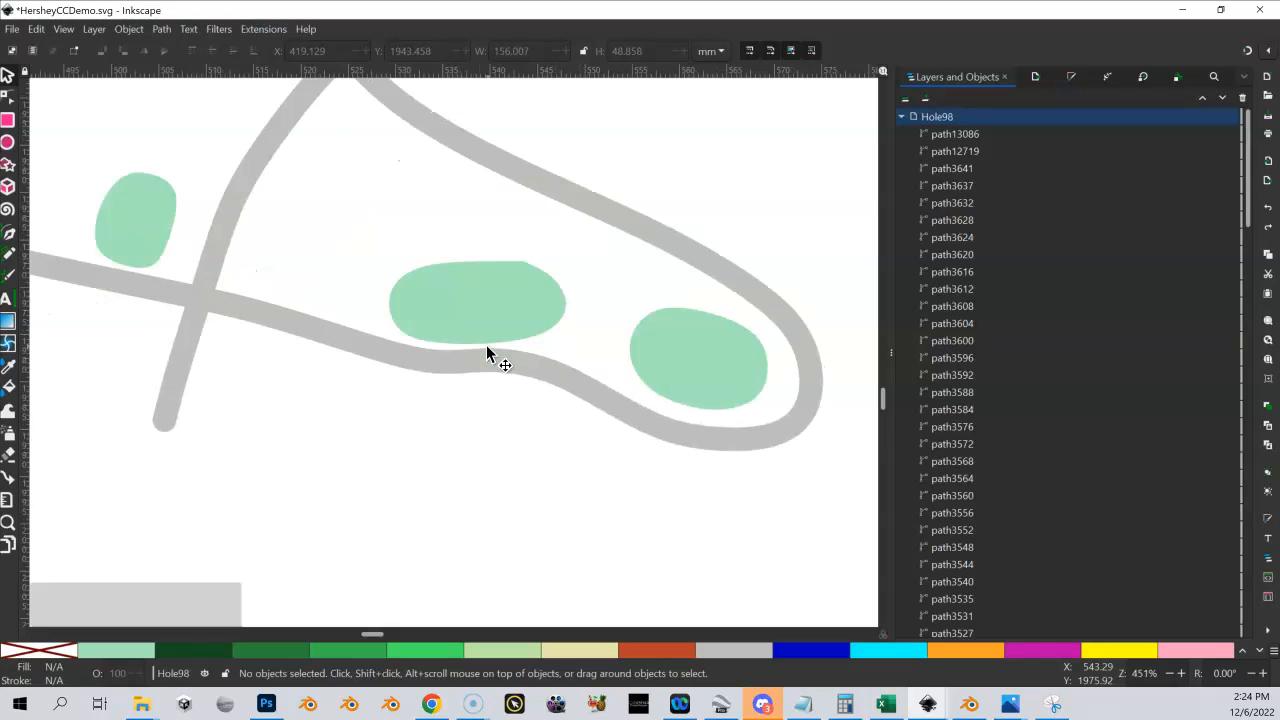
scroll(487, 352, "up", 1)
scroll(486, 352, "up", 1)
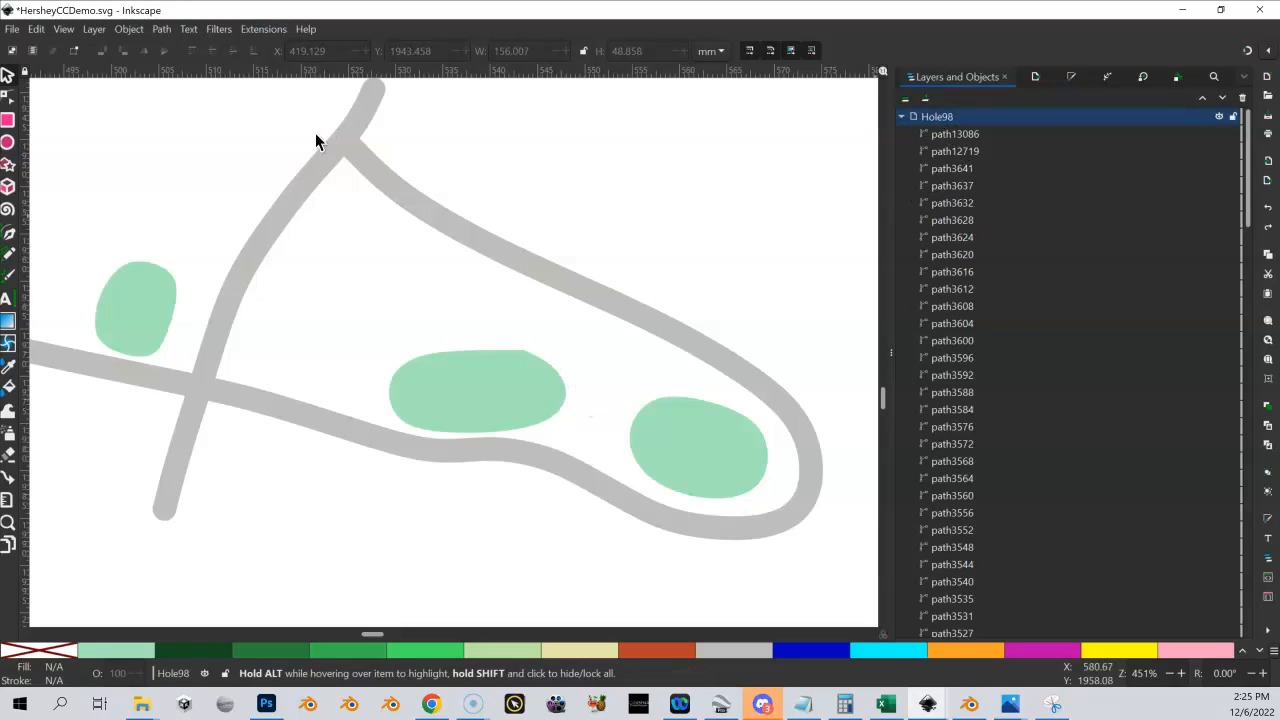
left_click(8, 236)
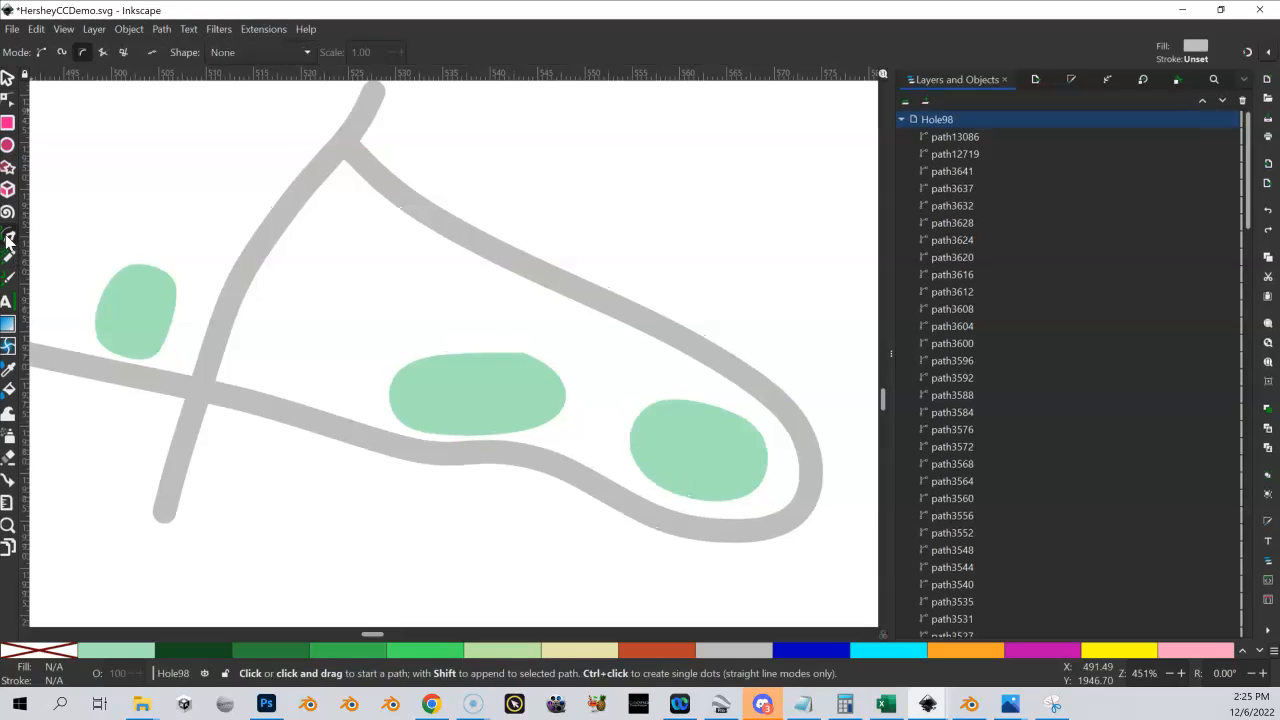
left_click(353, 153)
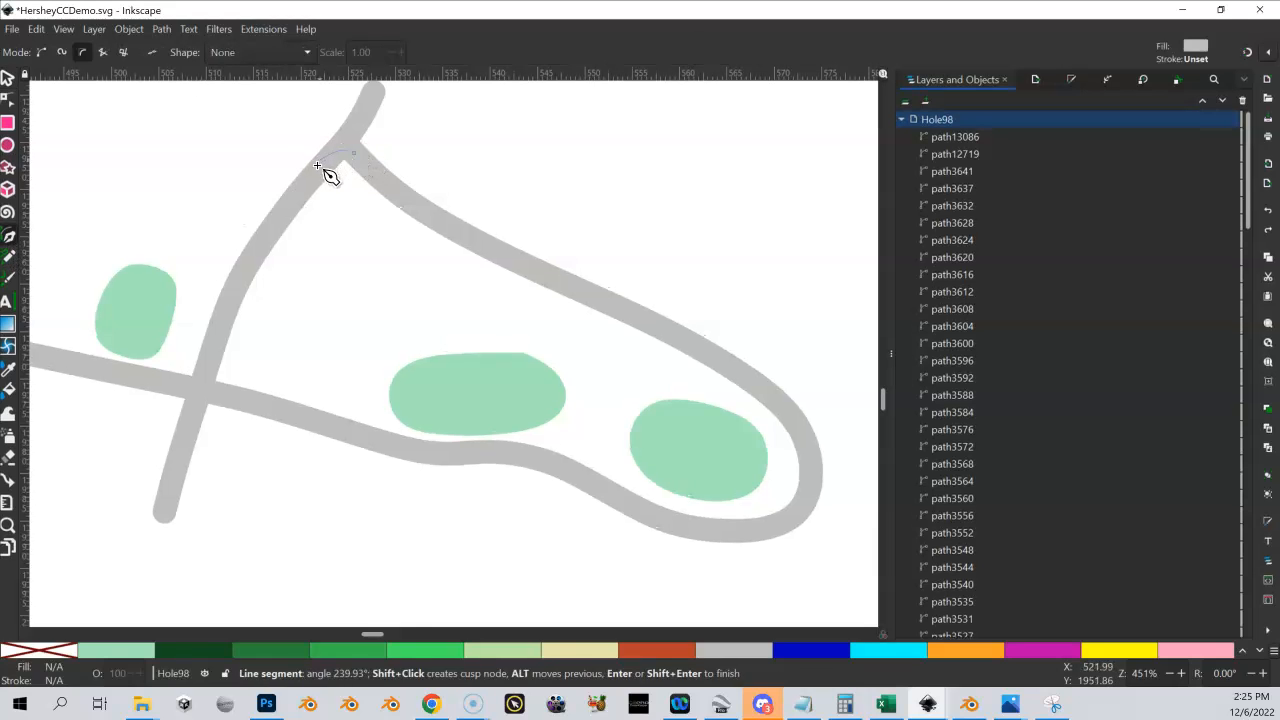
left_click(223, 303)
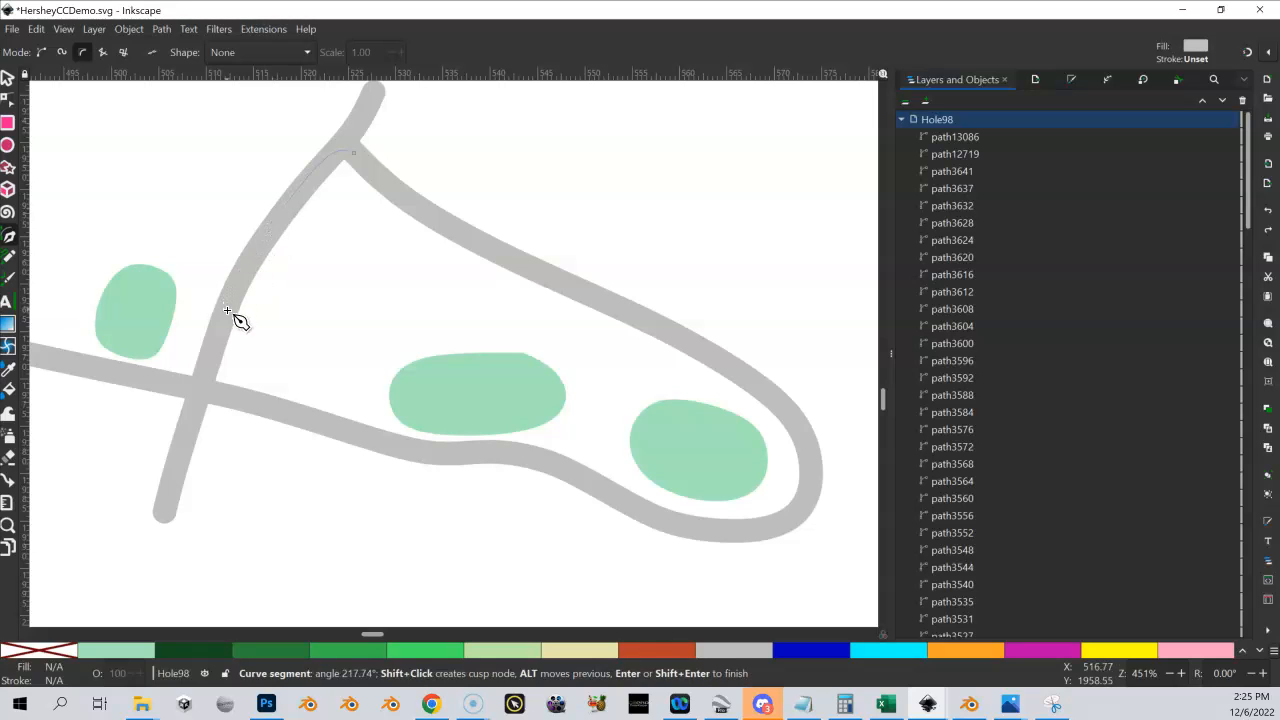
left_click(206, 391)
left_click(429, 461)
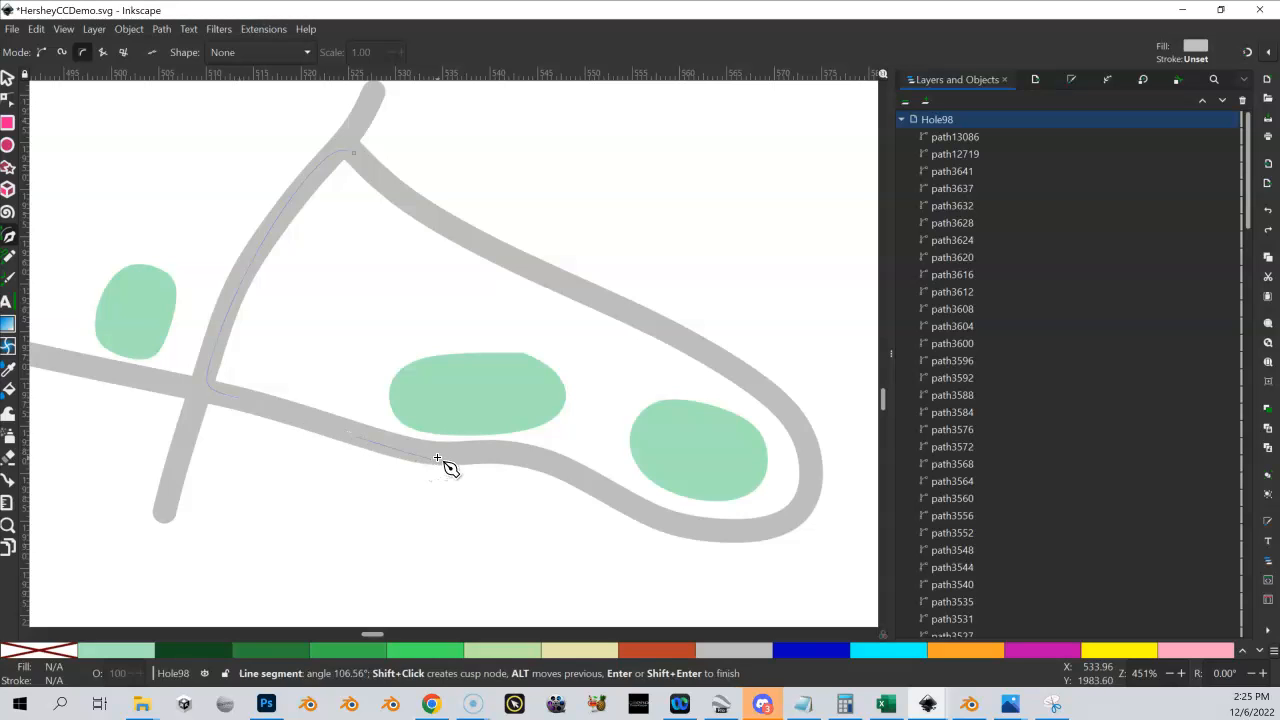
left_click(577, 468)
left_click(669, 526)
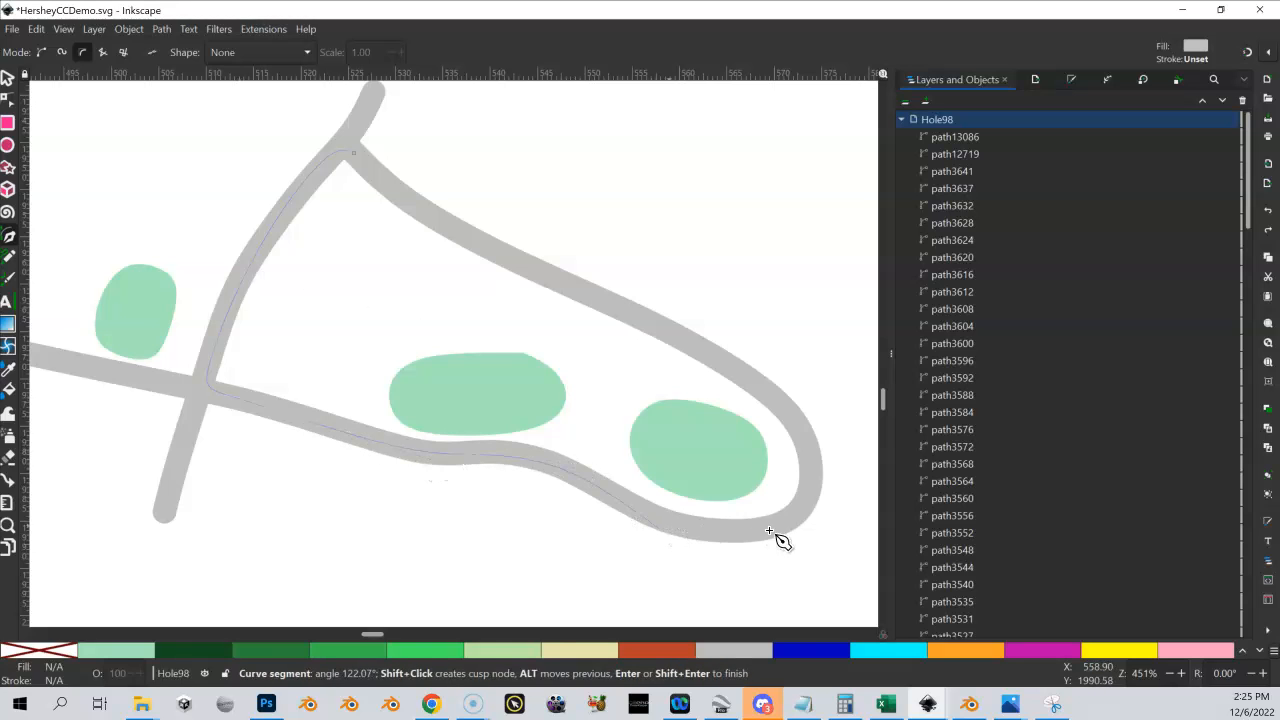
left_click(775, 532)
left_click(806, 494)
left_click(353, 153)
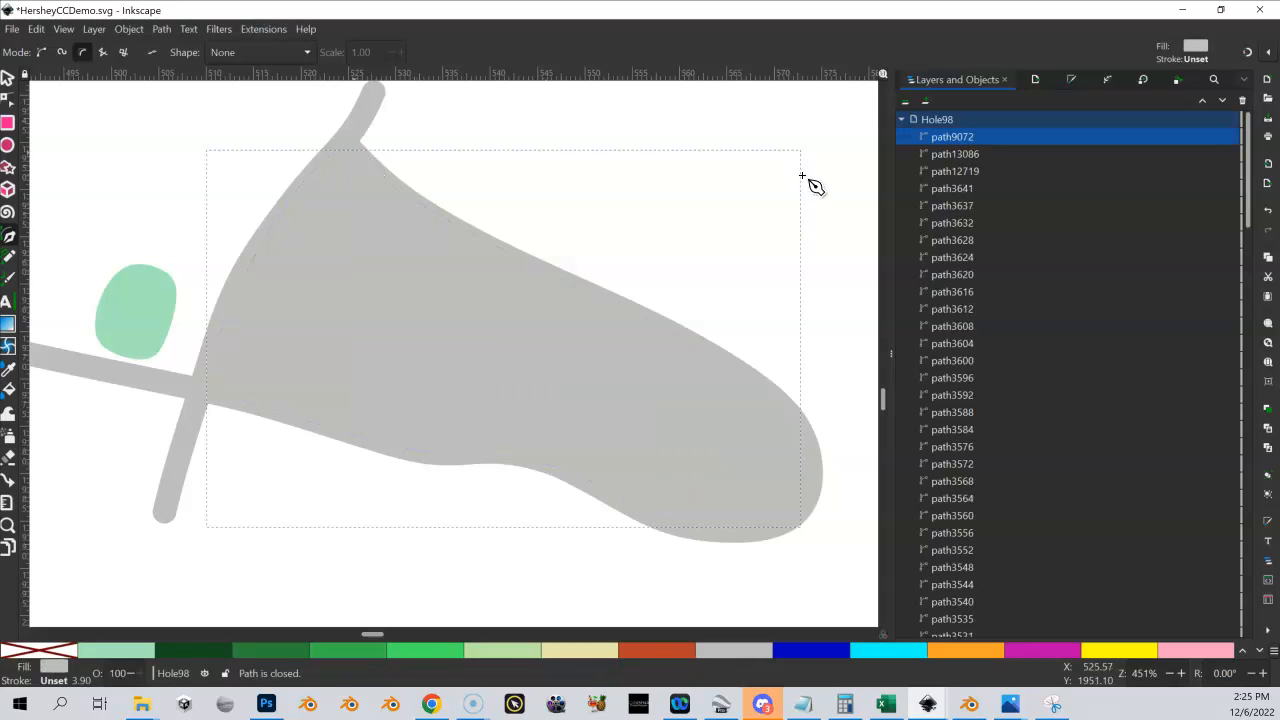
Toggle the new shape's visibility to examine the objects beneath it, leaving it visible.
left_click(1218, 138)
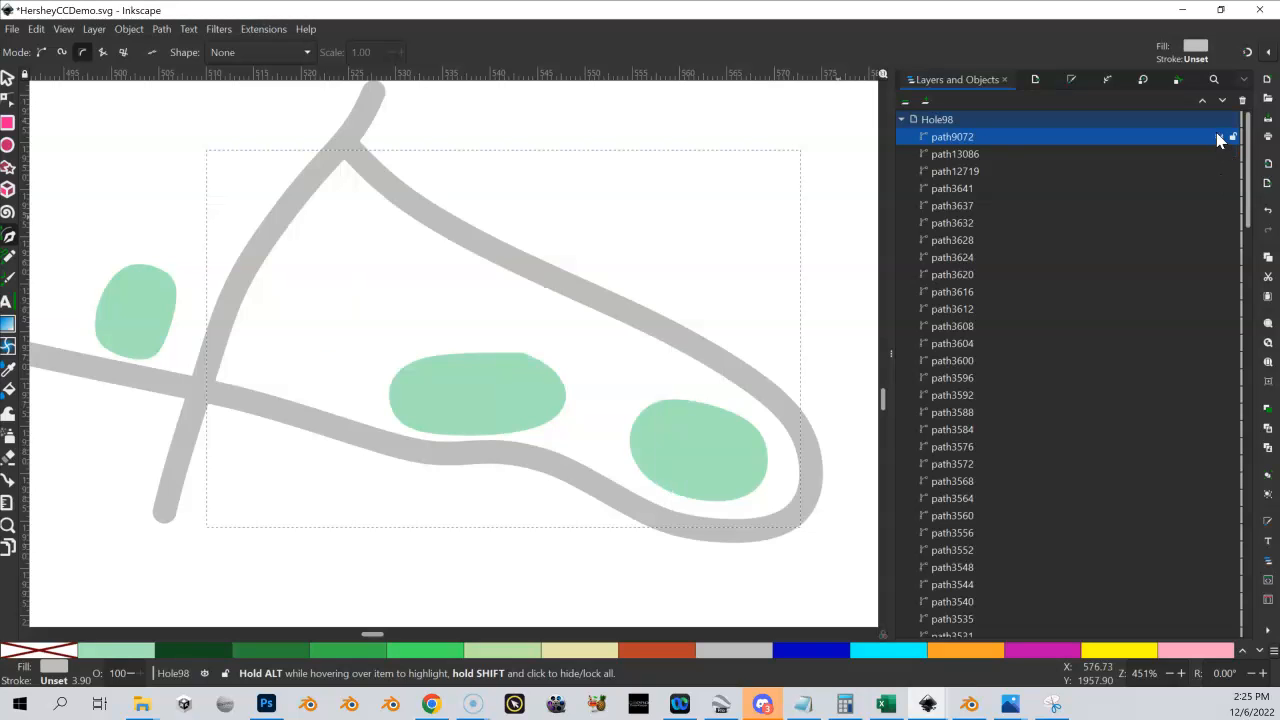
left_click(1218, 138)
left_click(1218, 138)
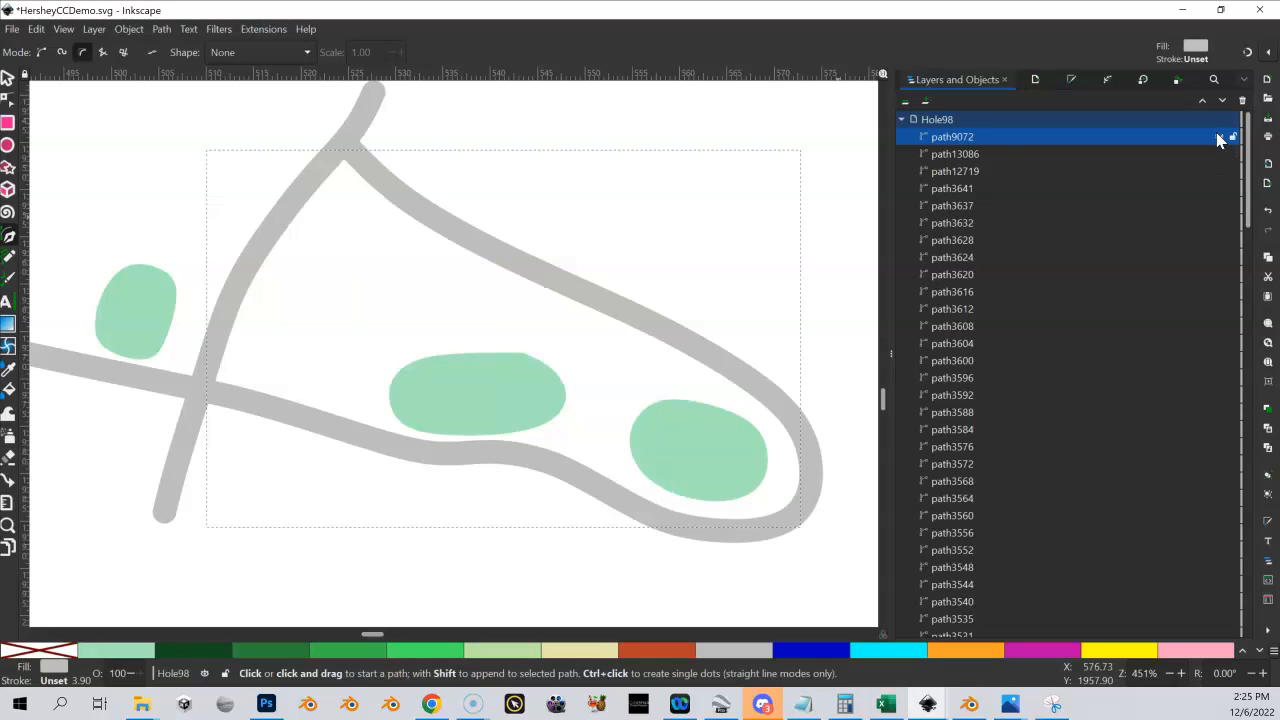
left_click(1218, 138)
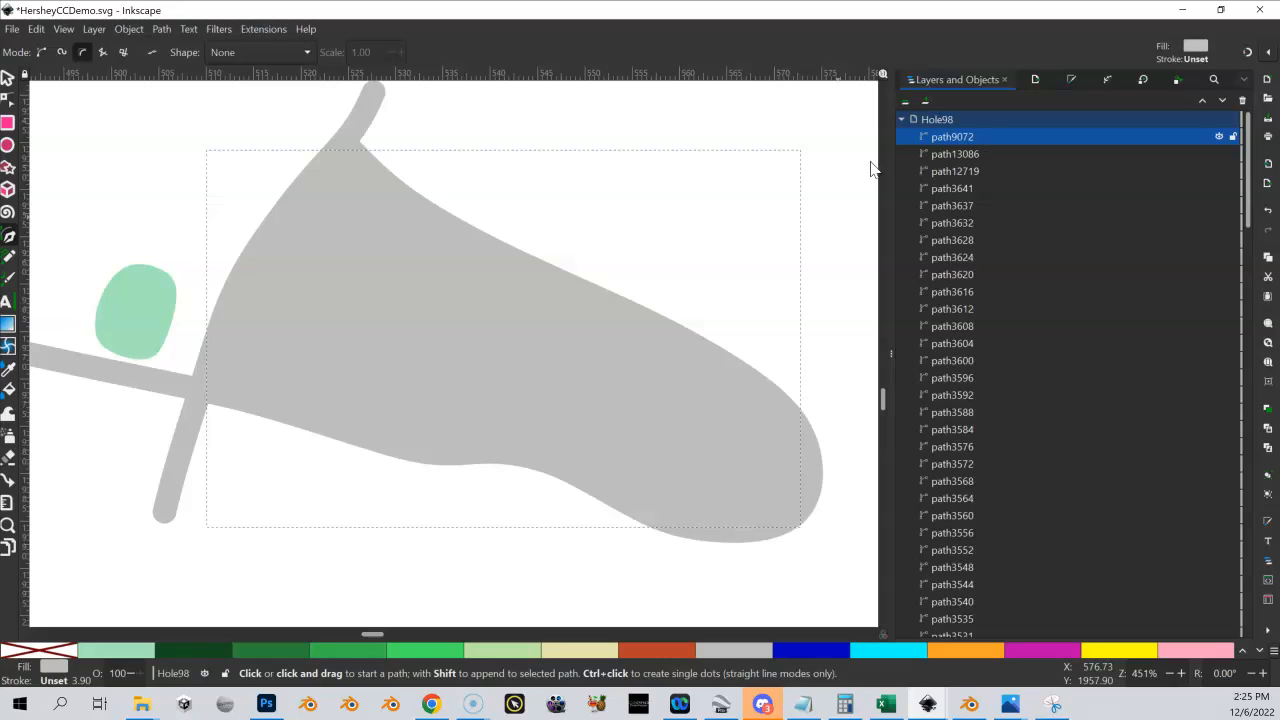
Duplicate the new loop-shaped area and hide the copy.
left_click(7, 77)
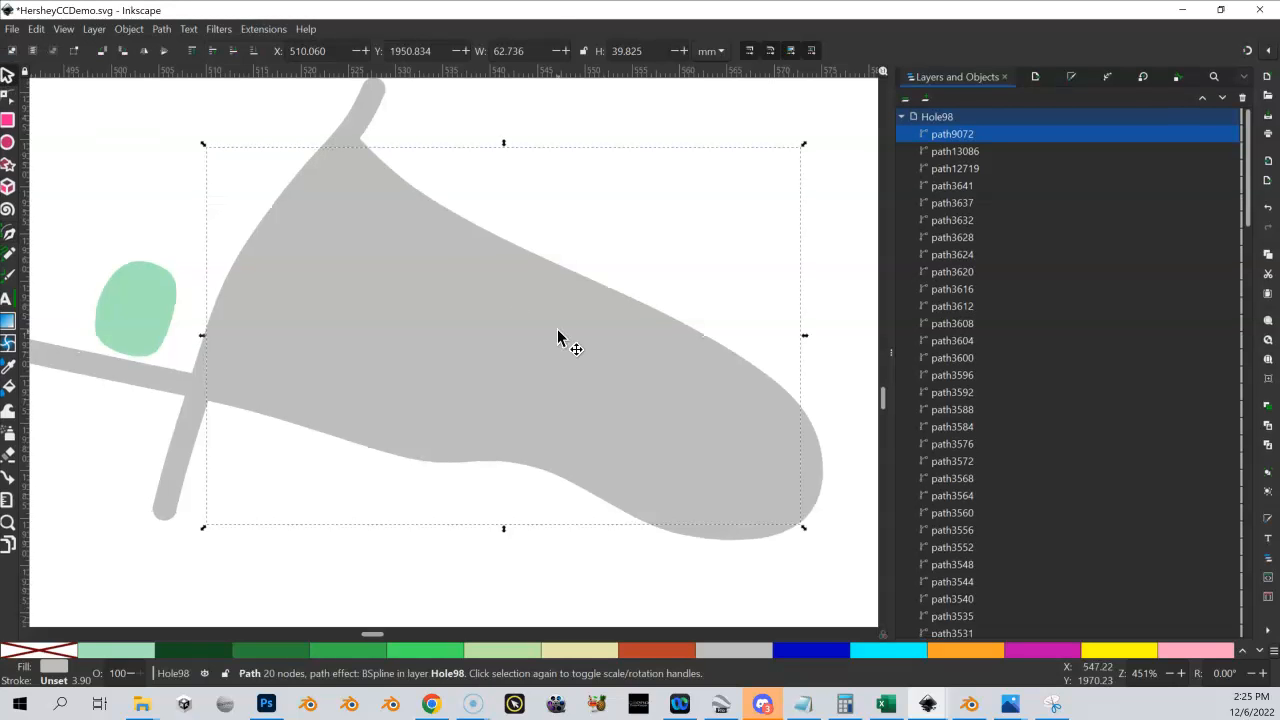
key("ctrl")
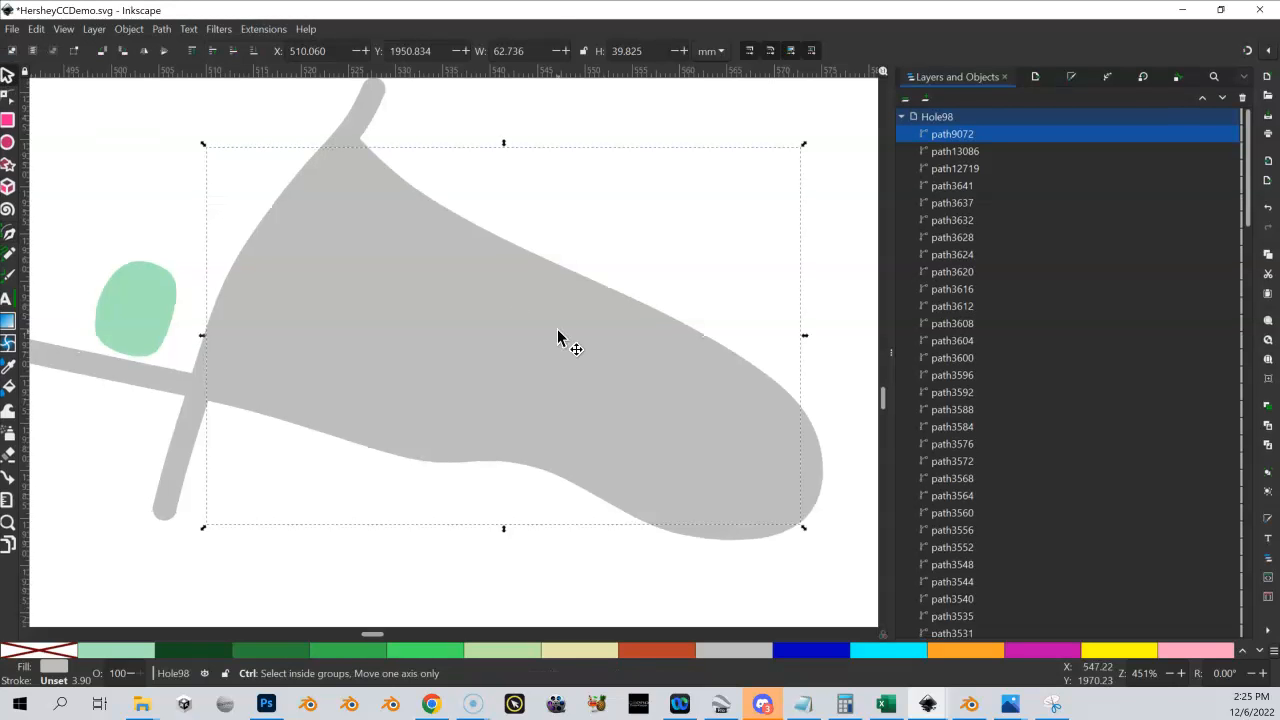
key("ctrl+d")
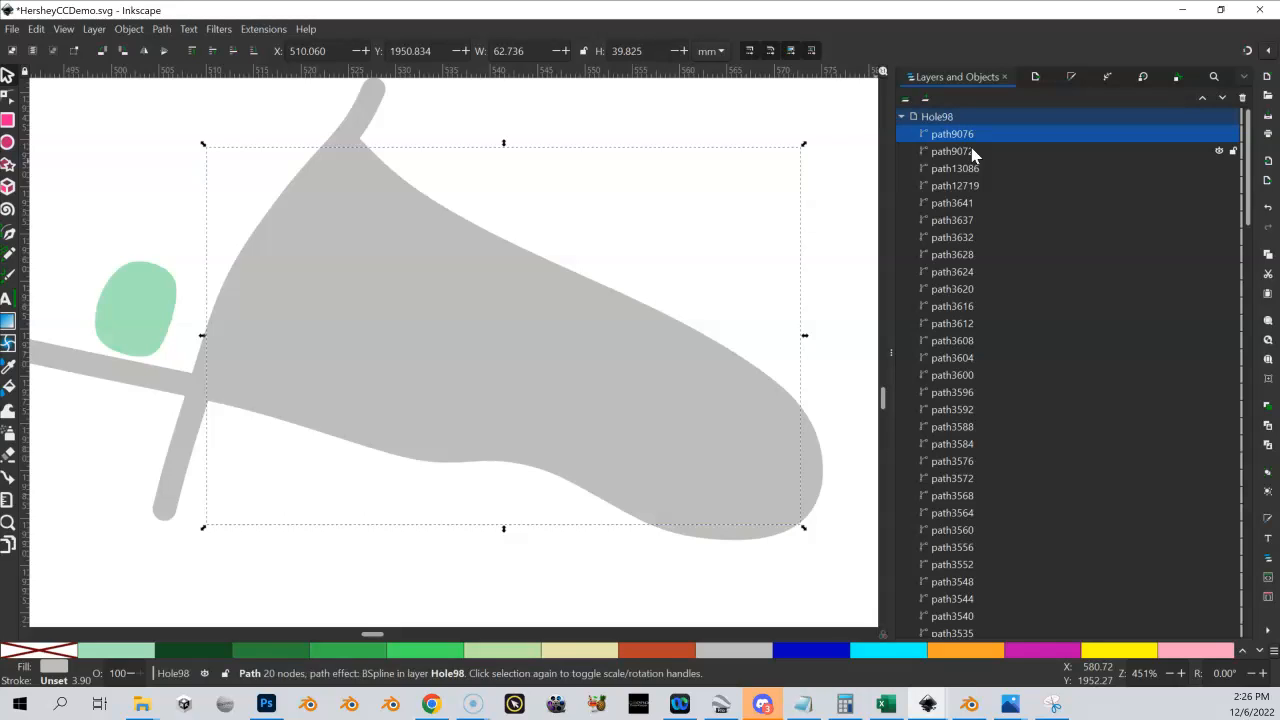
left_click(1219, 134)
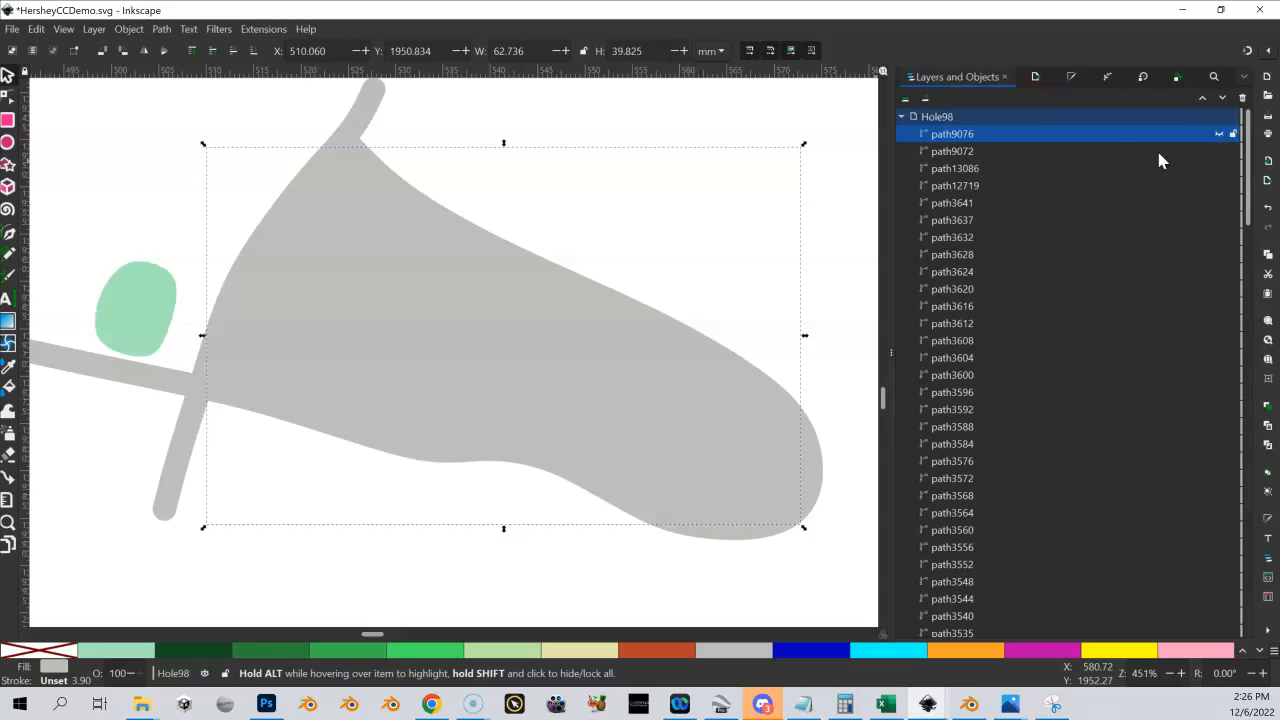
Fill the original loop-shaped area with the Rough green swatch (#278438).
left_click(1116, 152)
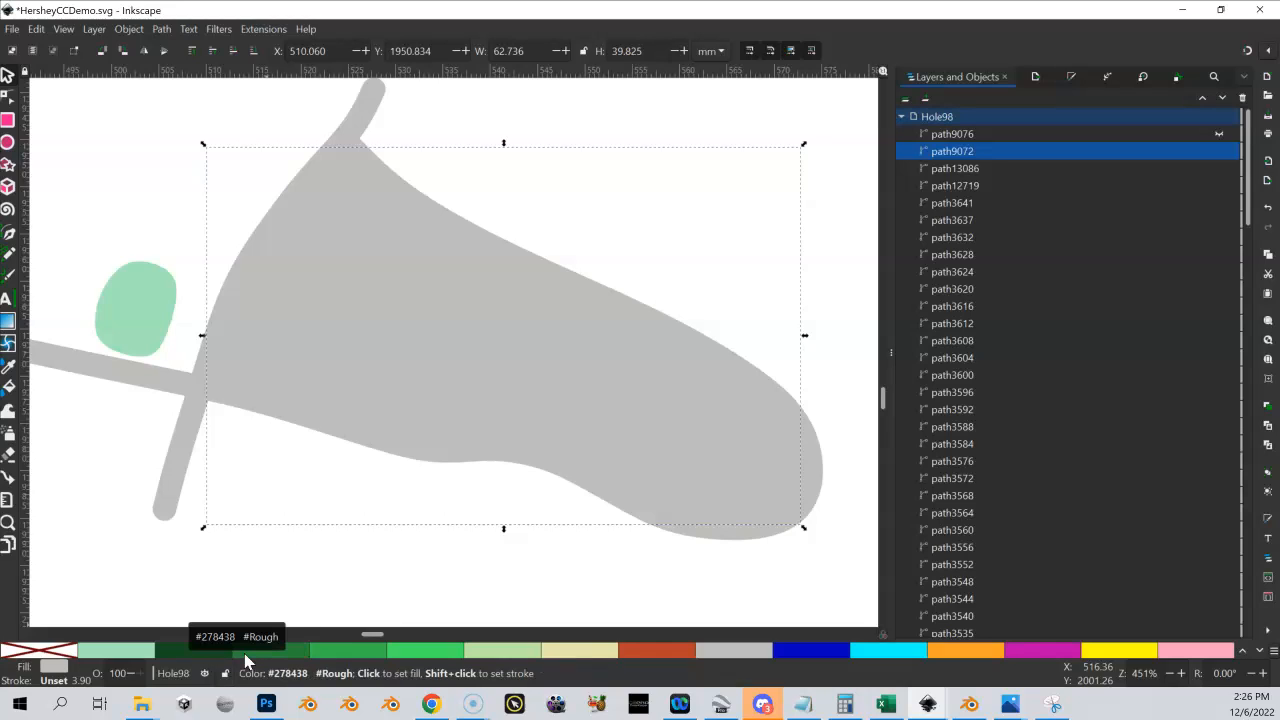
left_click(271, 654)
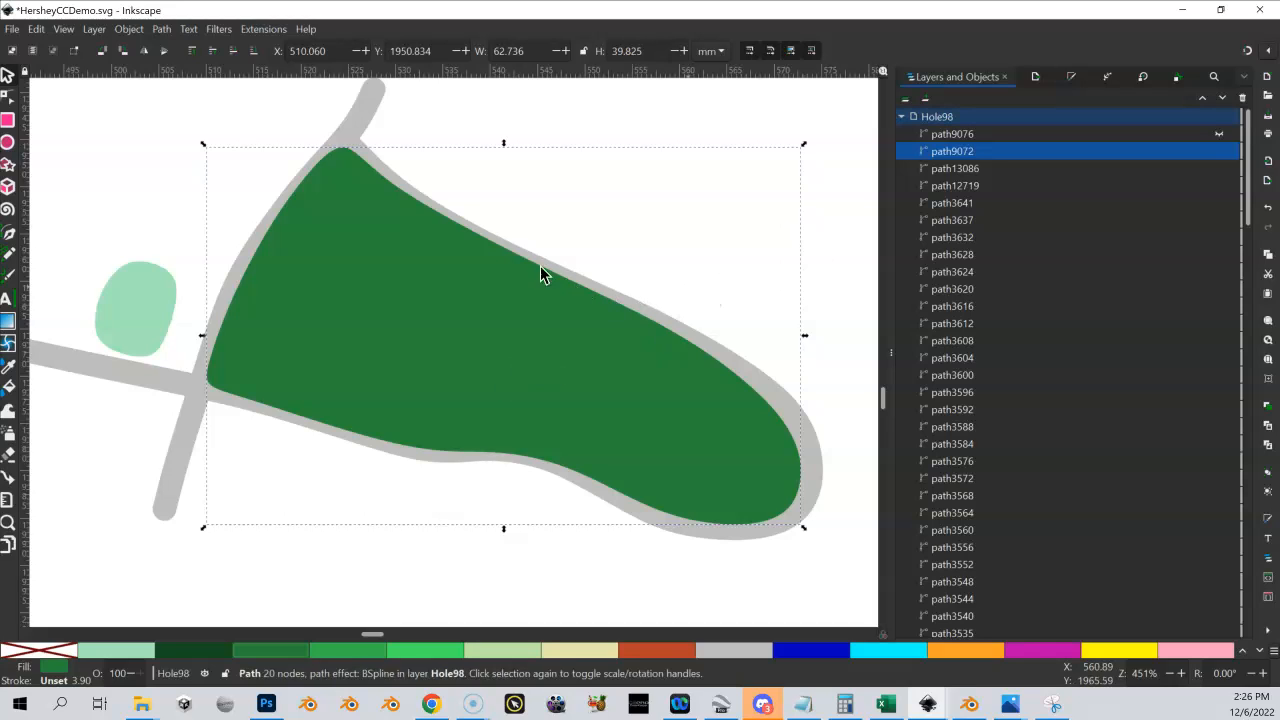
Duplicate the gray path above the green area, and toggle the green area's visibility to check underneath.
left_click(362, 110)
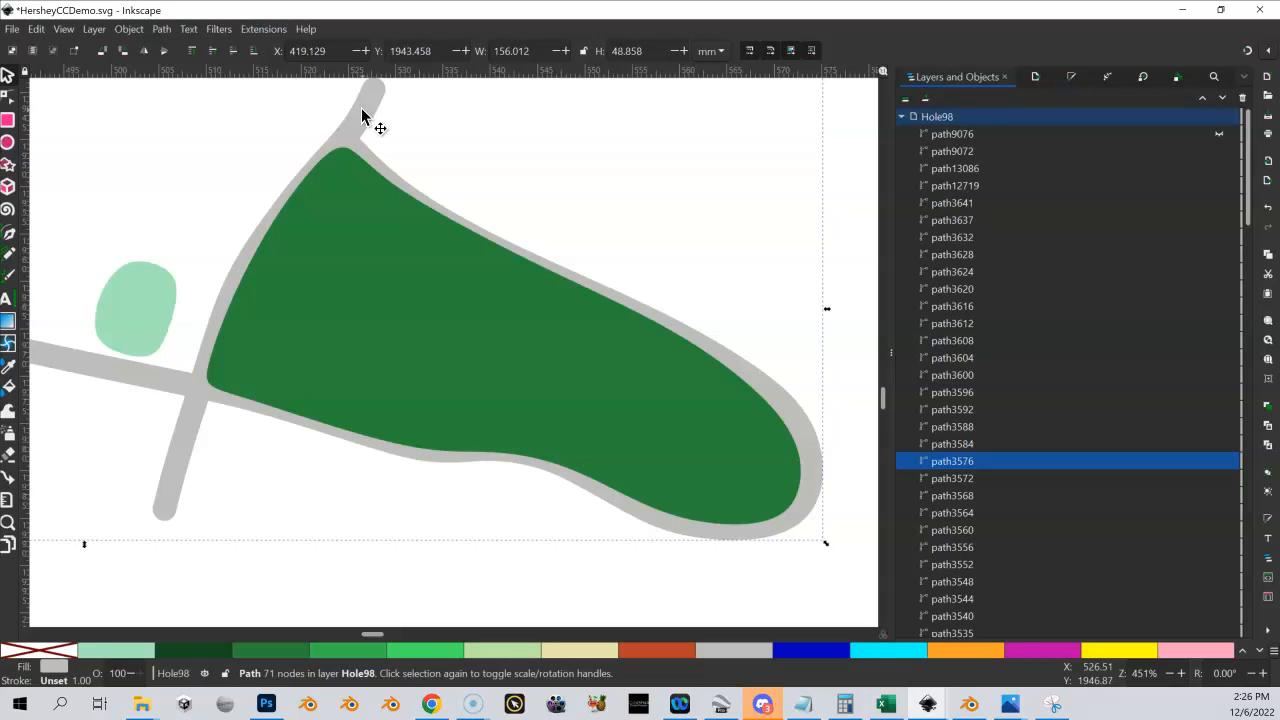
key("ctrl+d")
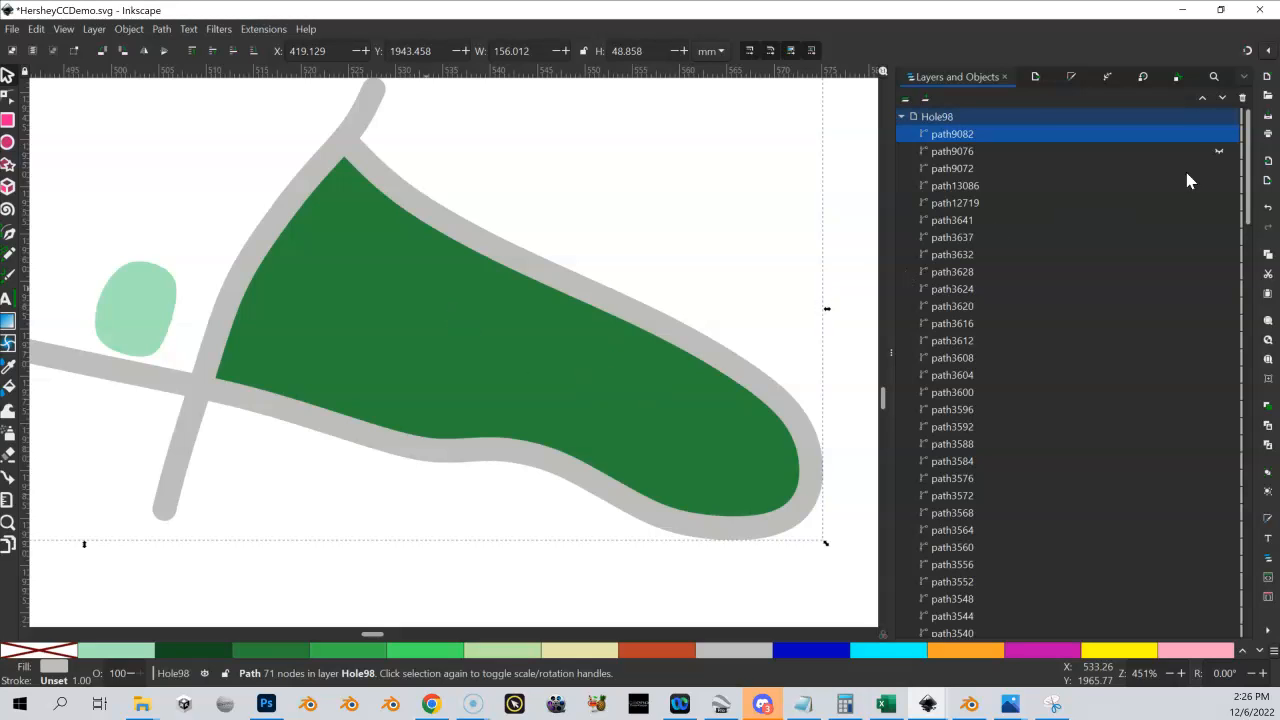
left_click(1219, 168)
left_click(1219, 168)
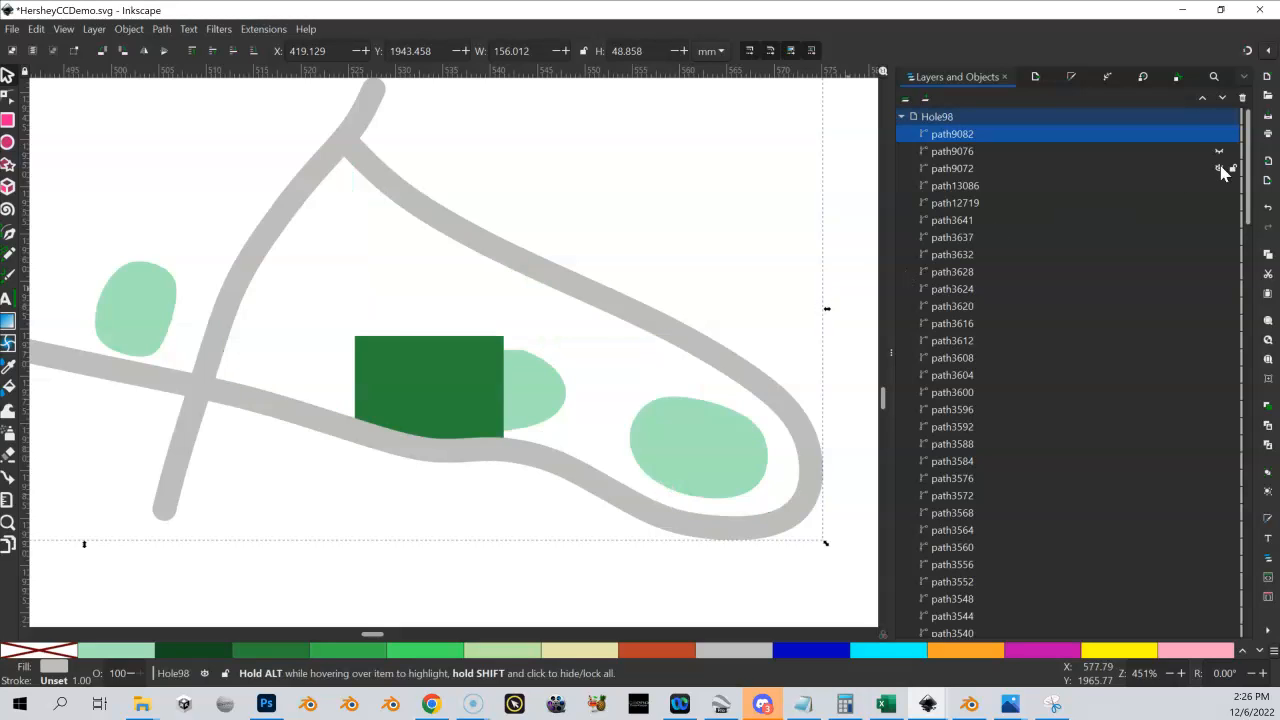
Subtract the duplicated gray path from the dark green area using the Difference operation.
left_click(1219, 168)
left_click(1219, 168)
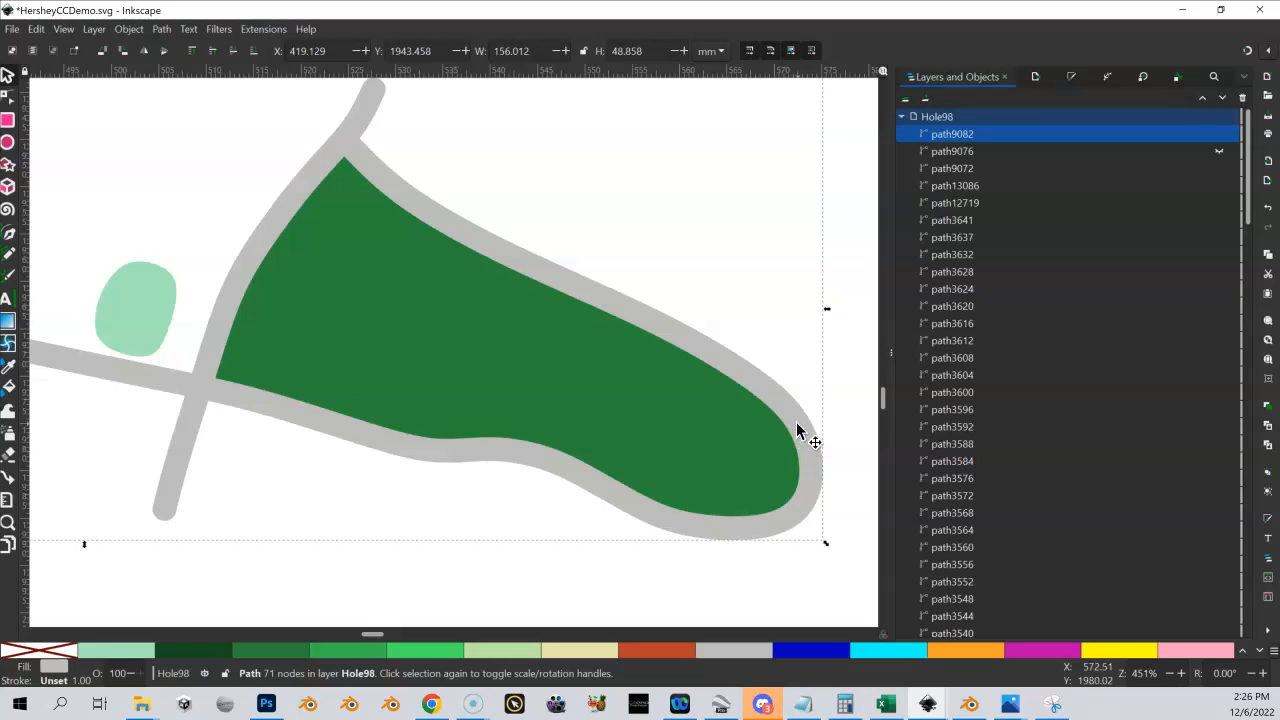
left_click(481, 361)
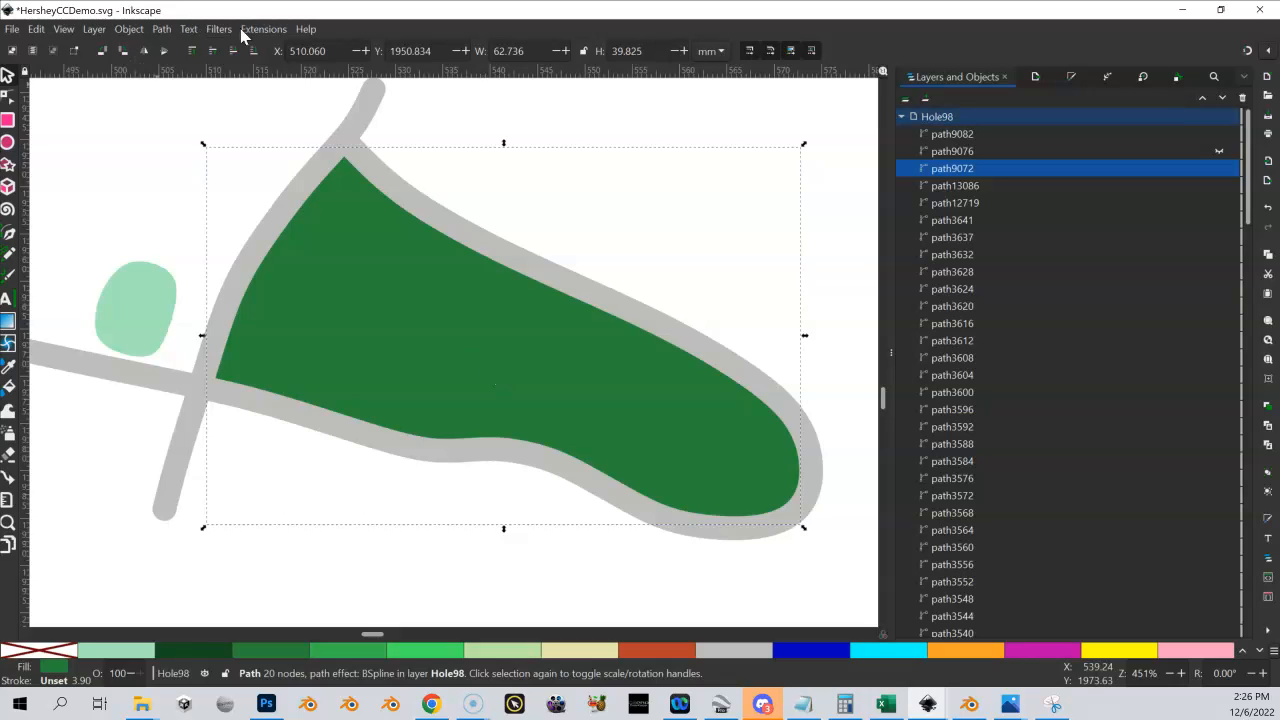
left_click(359, 121, "shift")
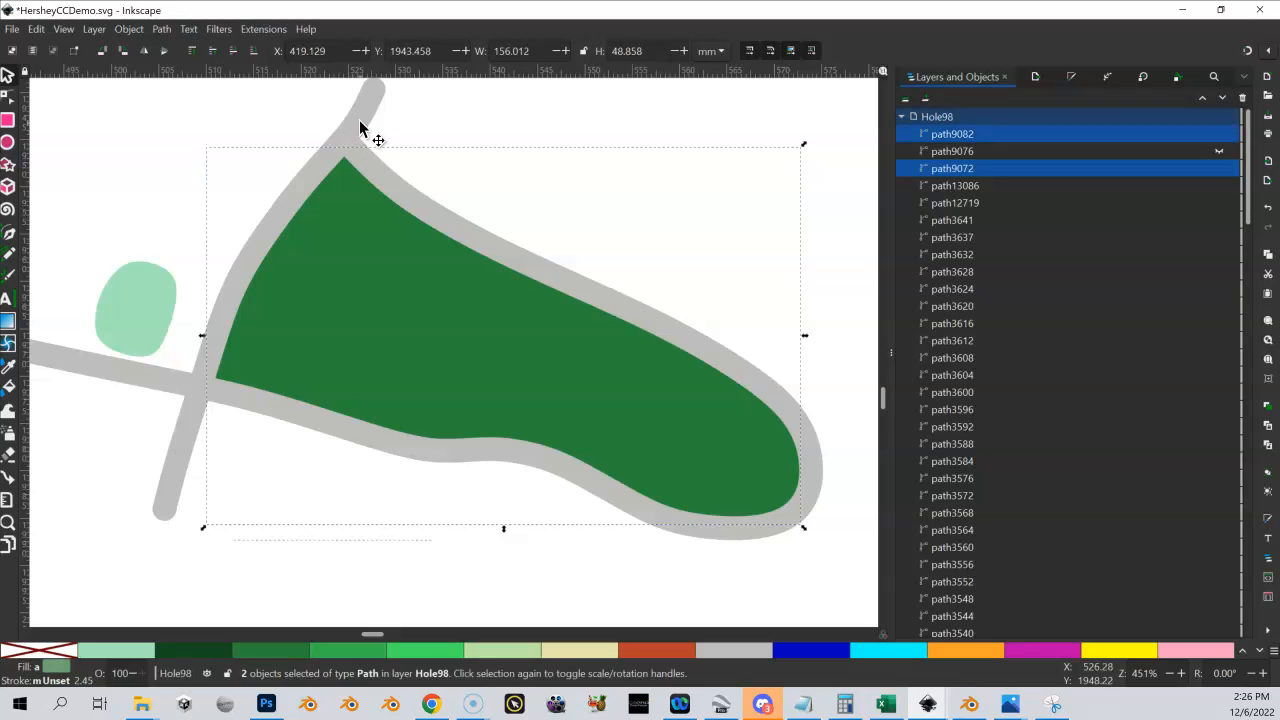
left_click(166, 31)
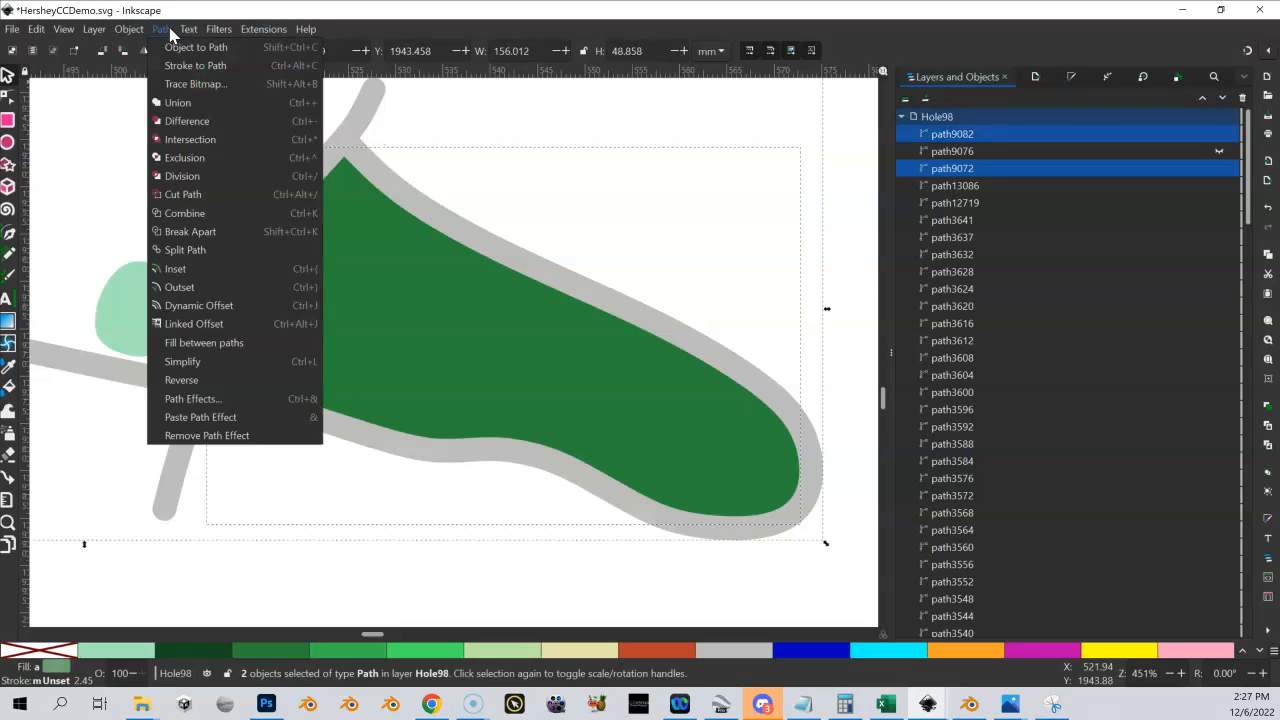
left_click(194, 120)
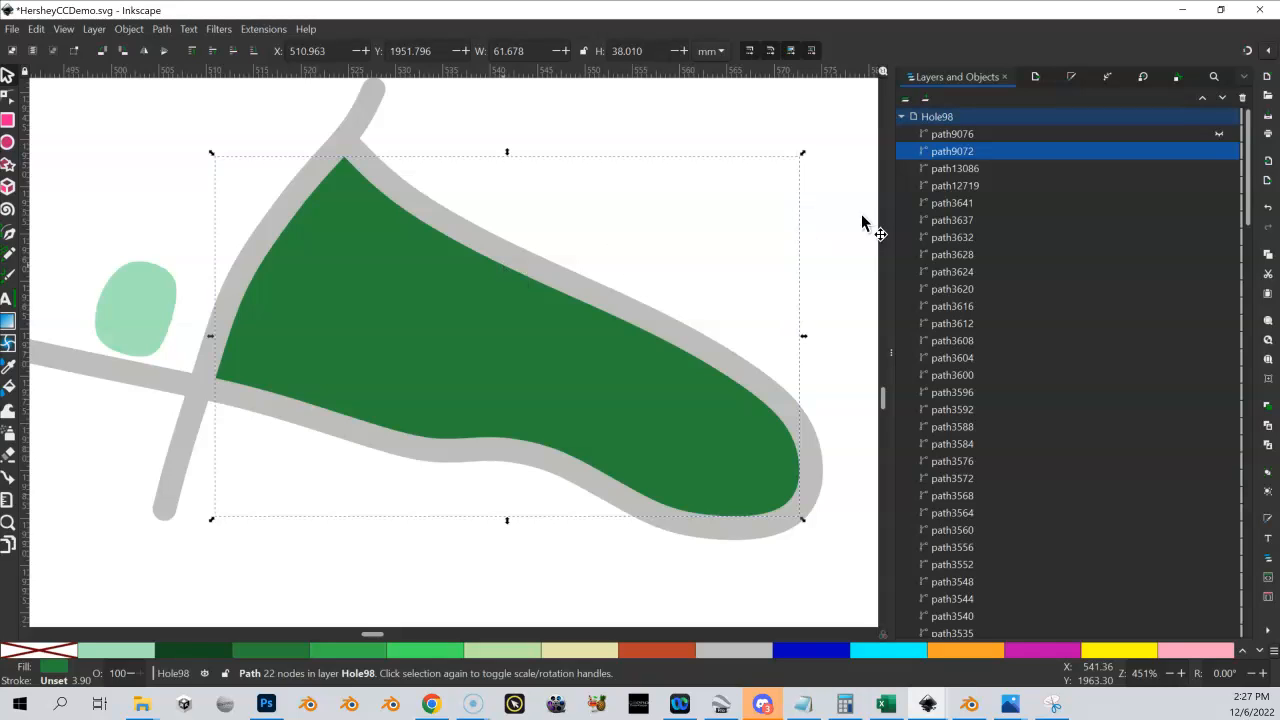
Toggle the visibility of the trimmed green area and the gray path in turn to check how their edges fit.
left_click(1218, 151)
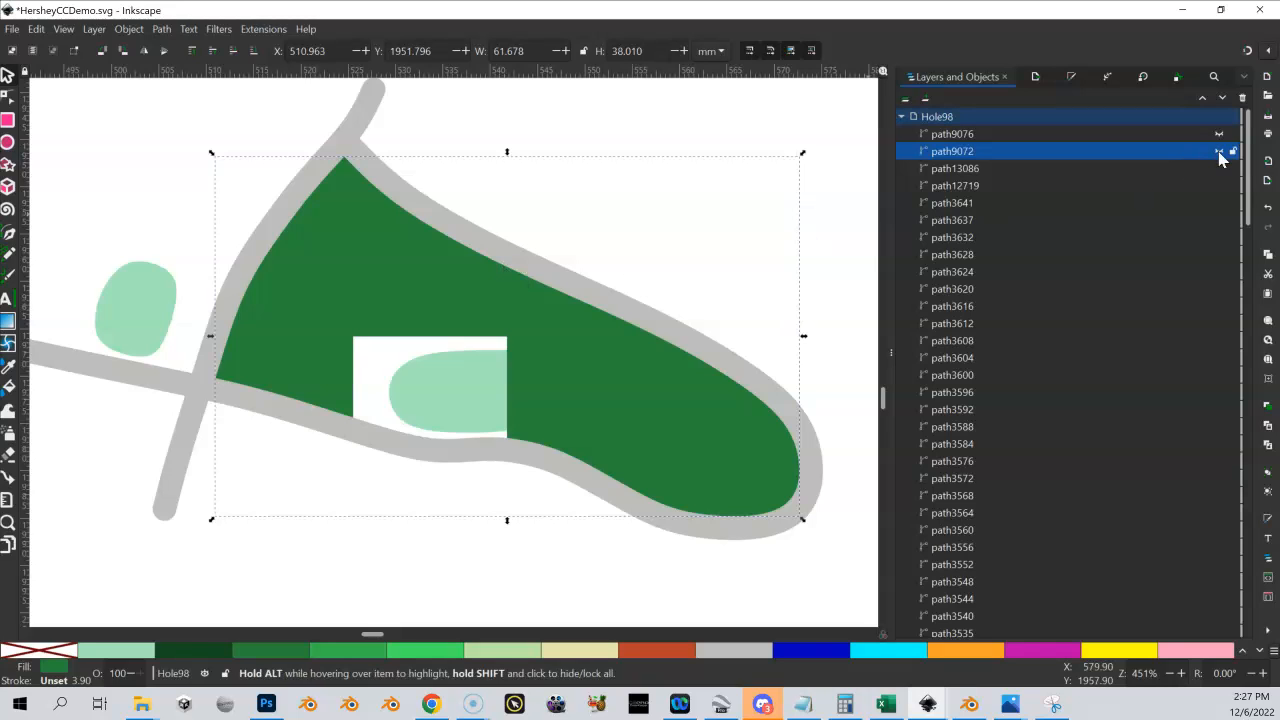
left_click(1218, 151)
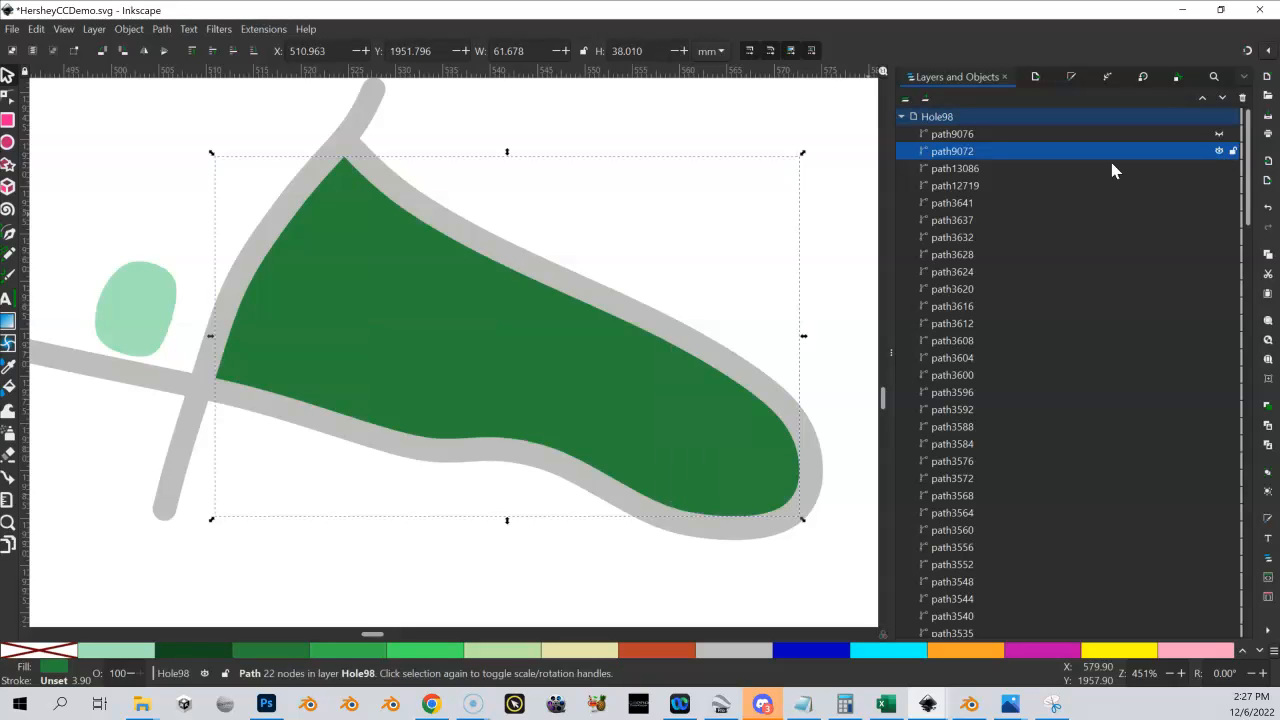
left_click(338, 145)
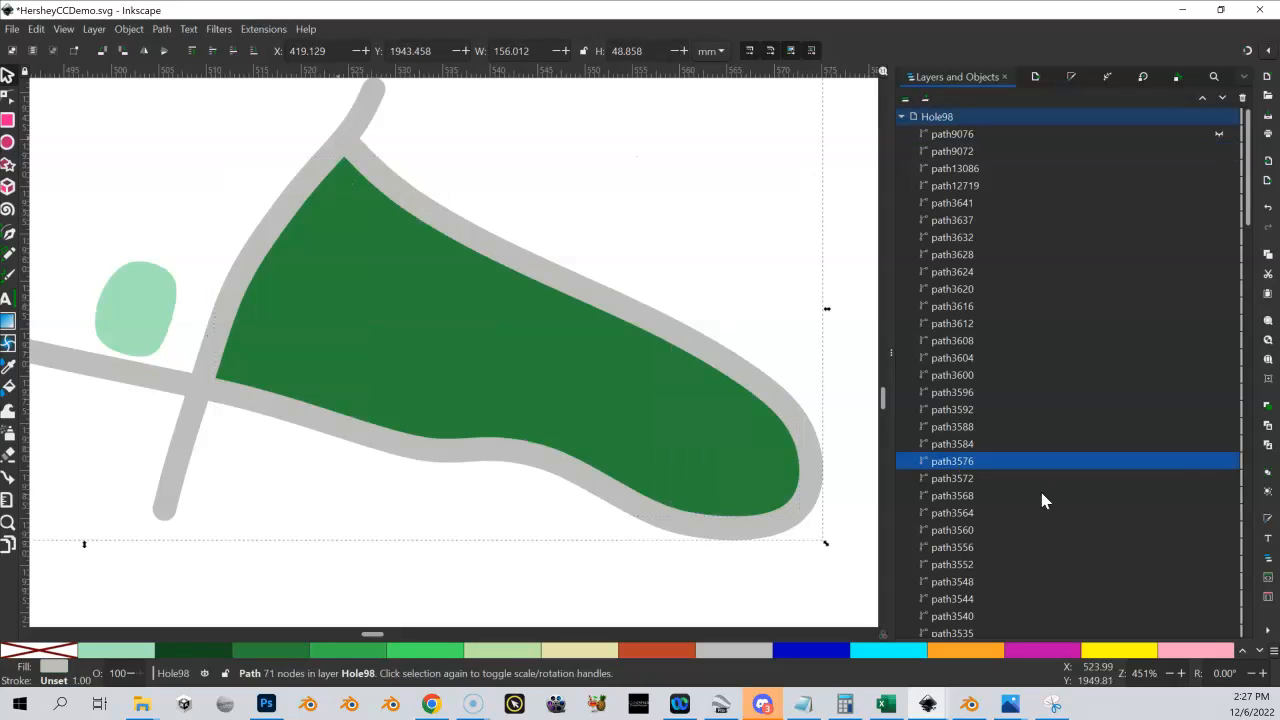
left_click(1218, 465)
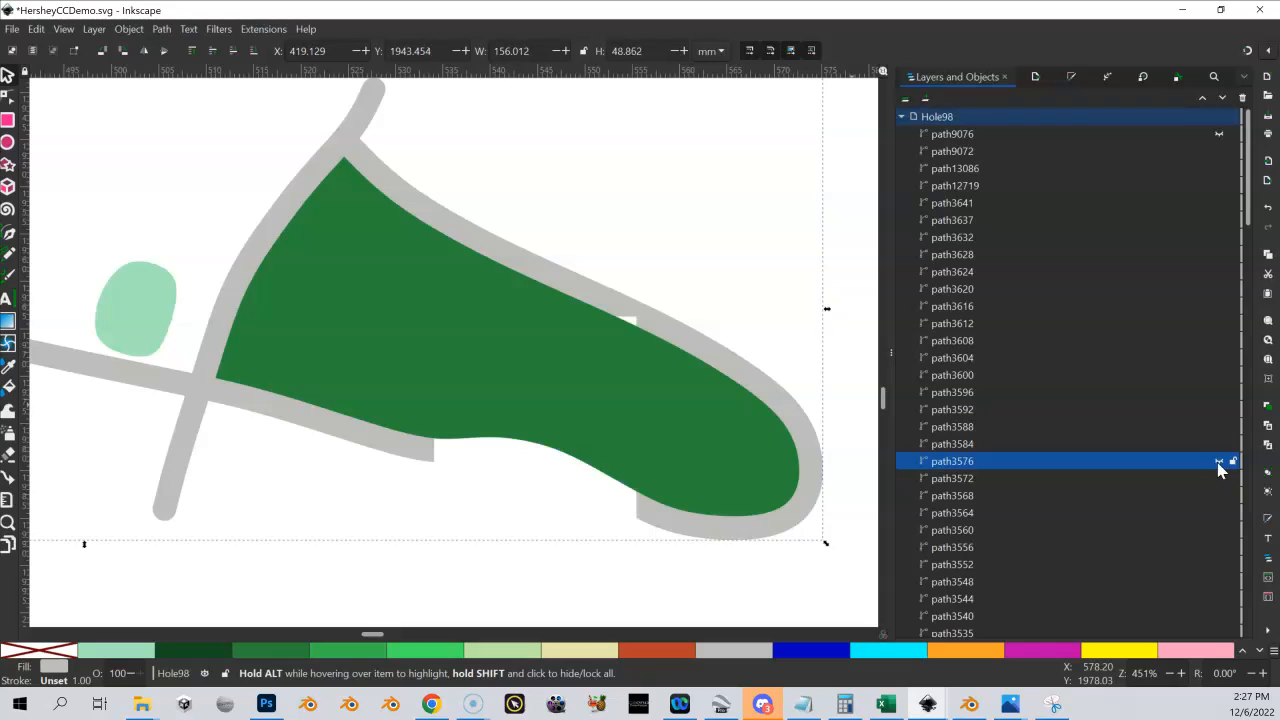
left_click(1218, 465)
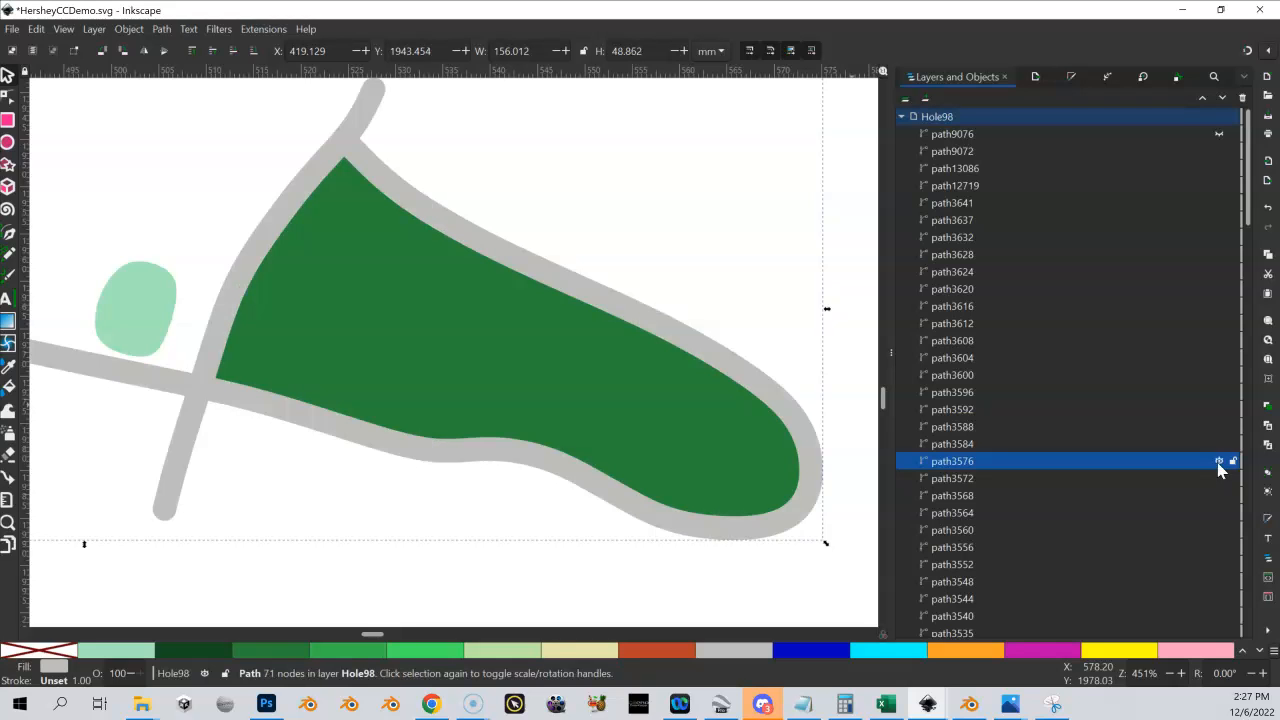
left_click(1218, 463)
left_click(1218, 463)
left_click(1218, 463)
left_click(1218, 463)
left_click(1218, 463)
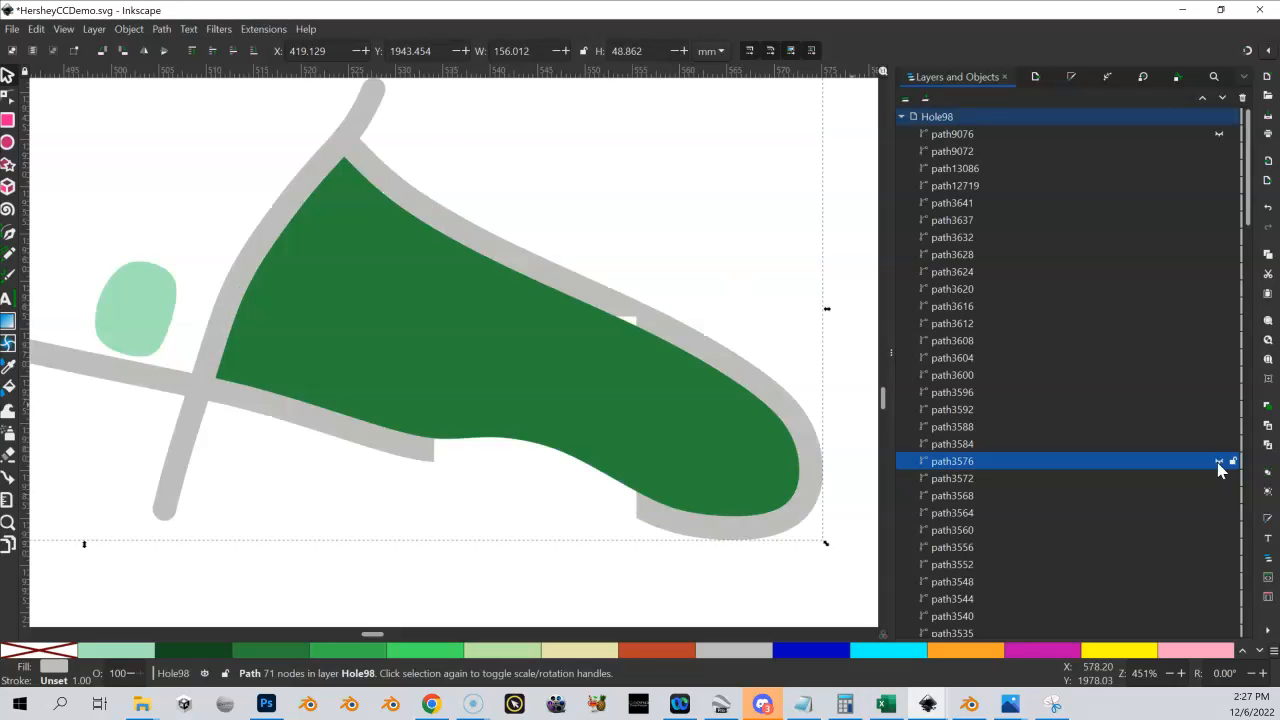
left_click(1218, 463)
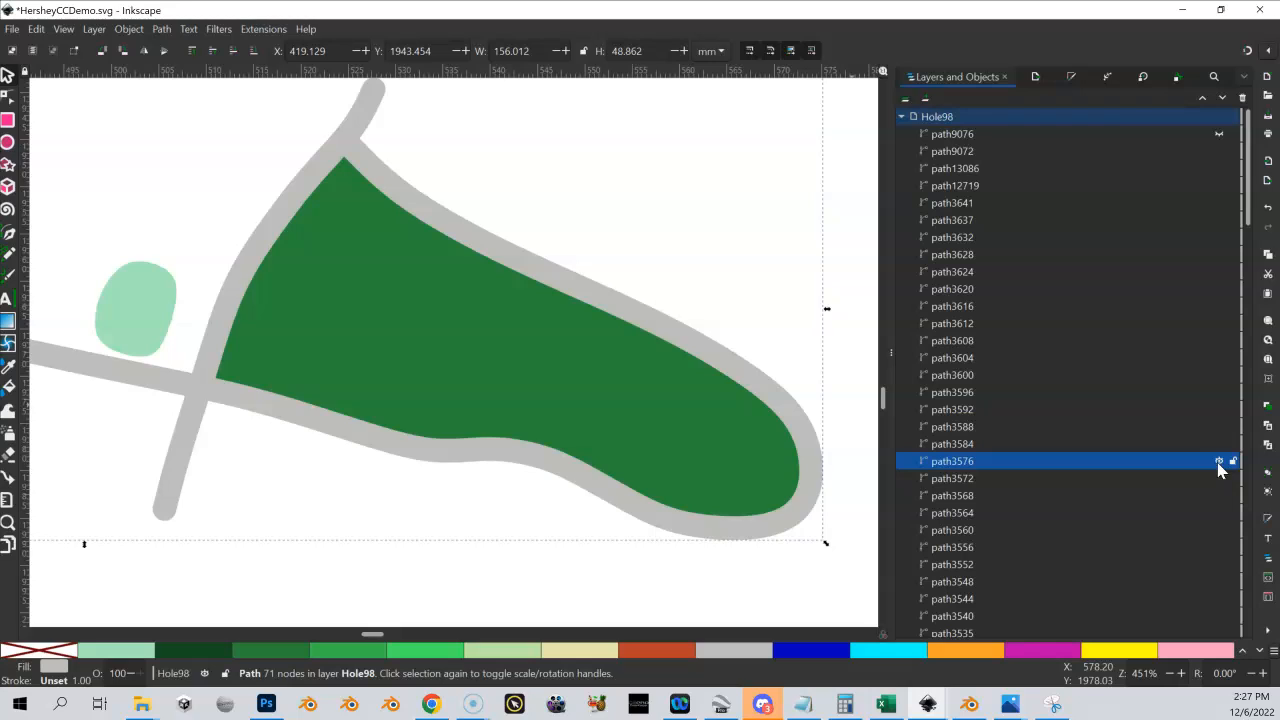
left_click(1218, 463)
left_click(1218, 463)
left_click(1219, 151)
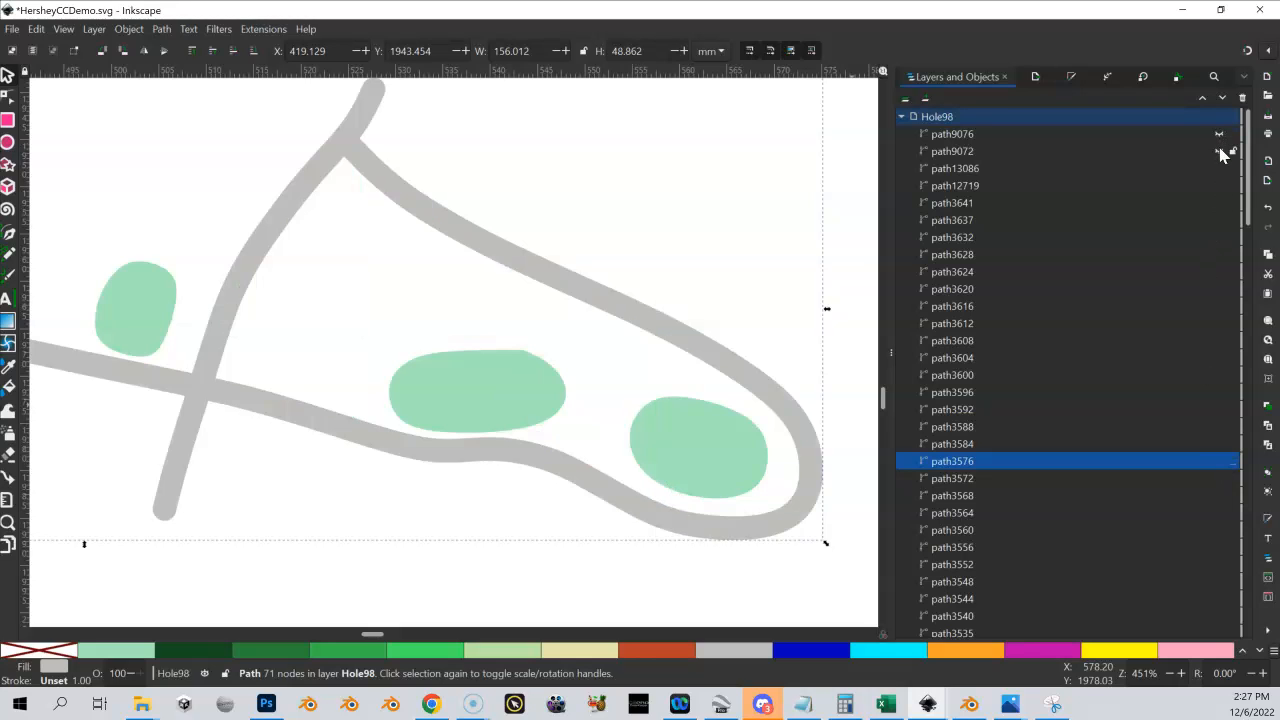
left_click(1219, 151)
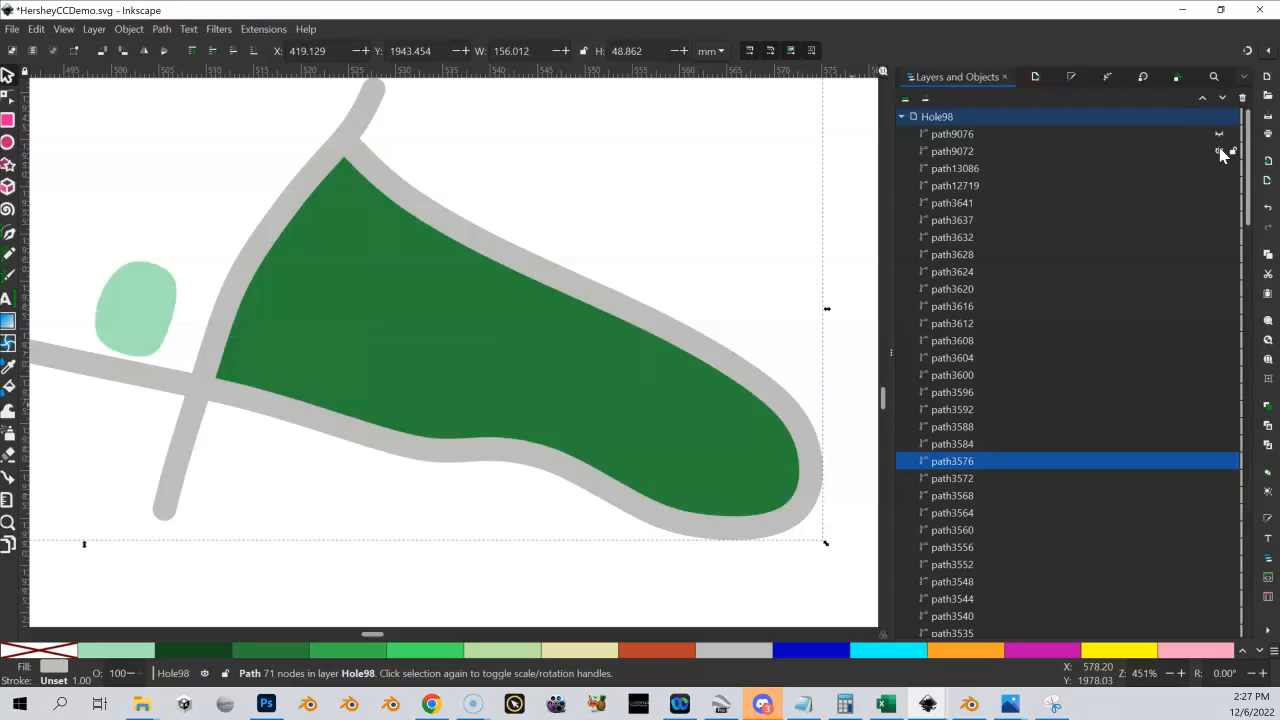
Unhide the loop-shaped copy and merge it with the original gray path using Union.
left_click(1167, 133)
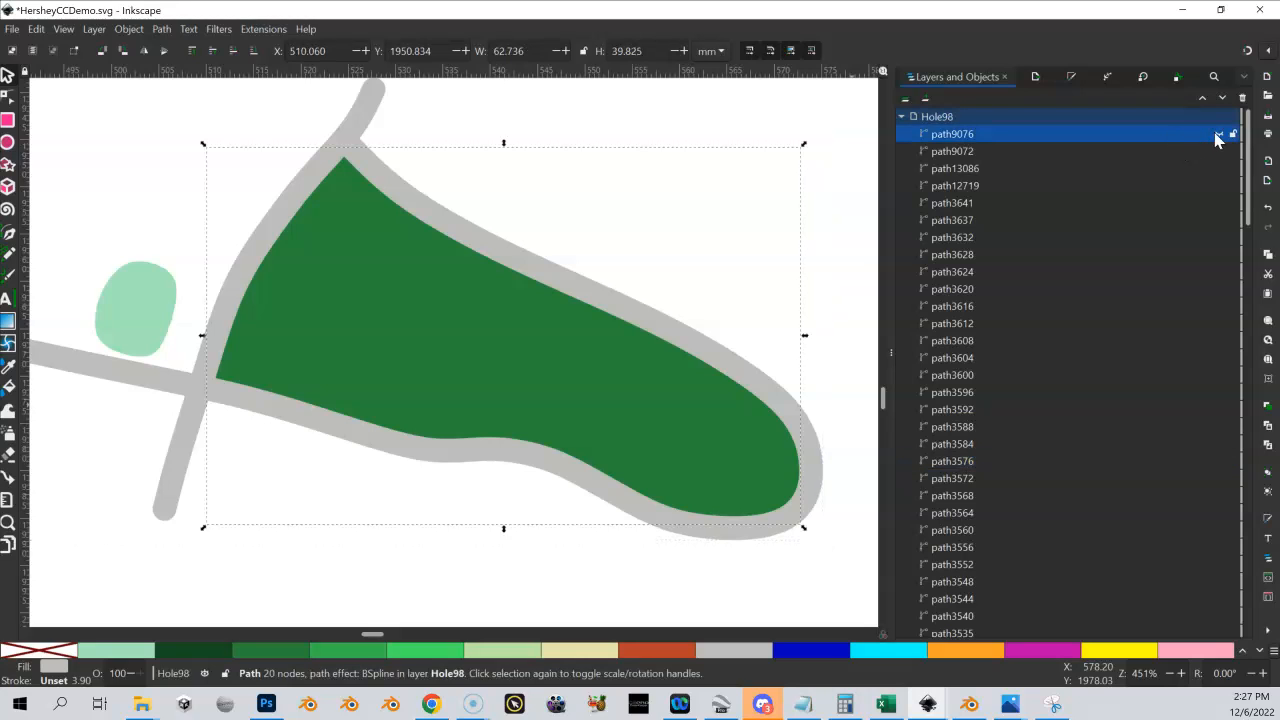
left_click(1218, 134)
left_click(1218, 134)
left_click(1218, 134)
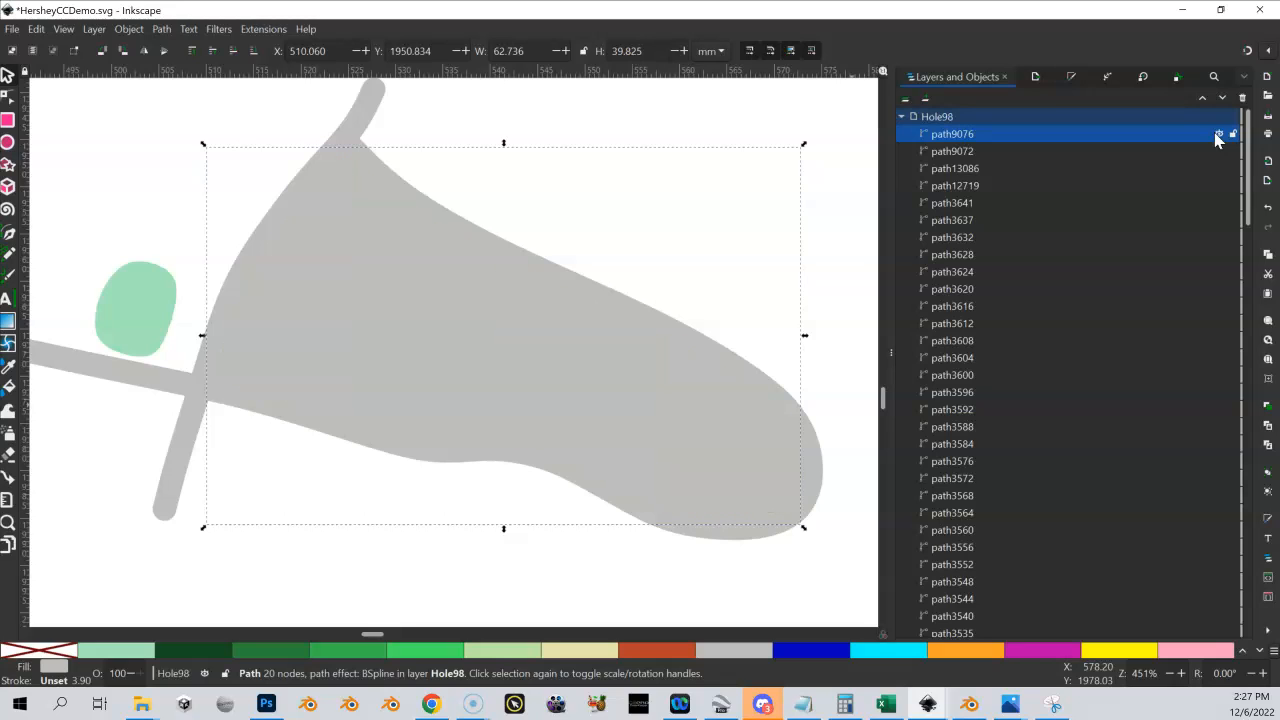
left_click(369, 101, "alt+shift")
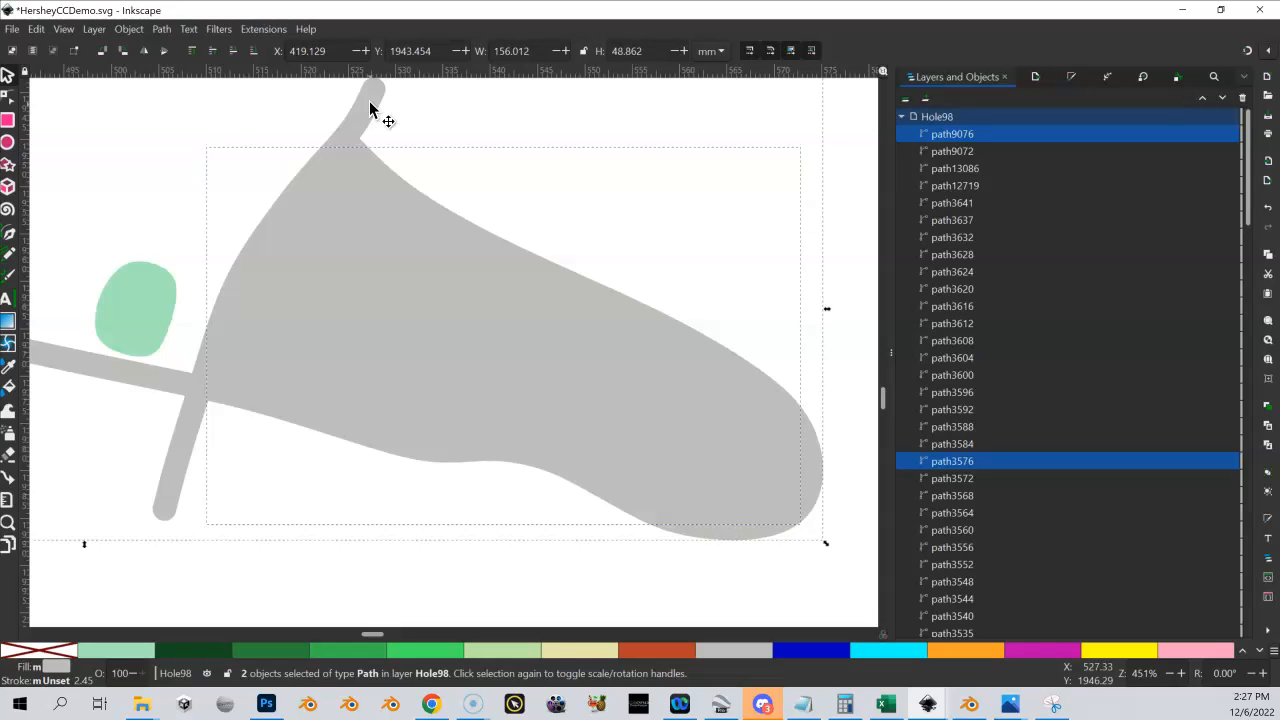
left_click(162, 29)
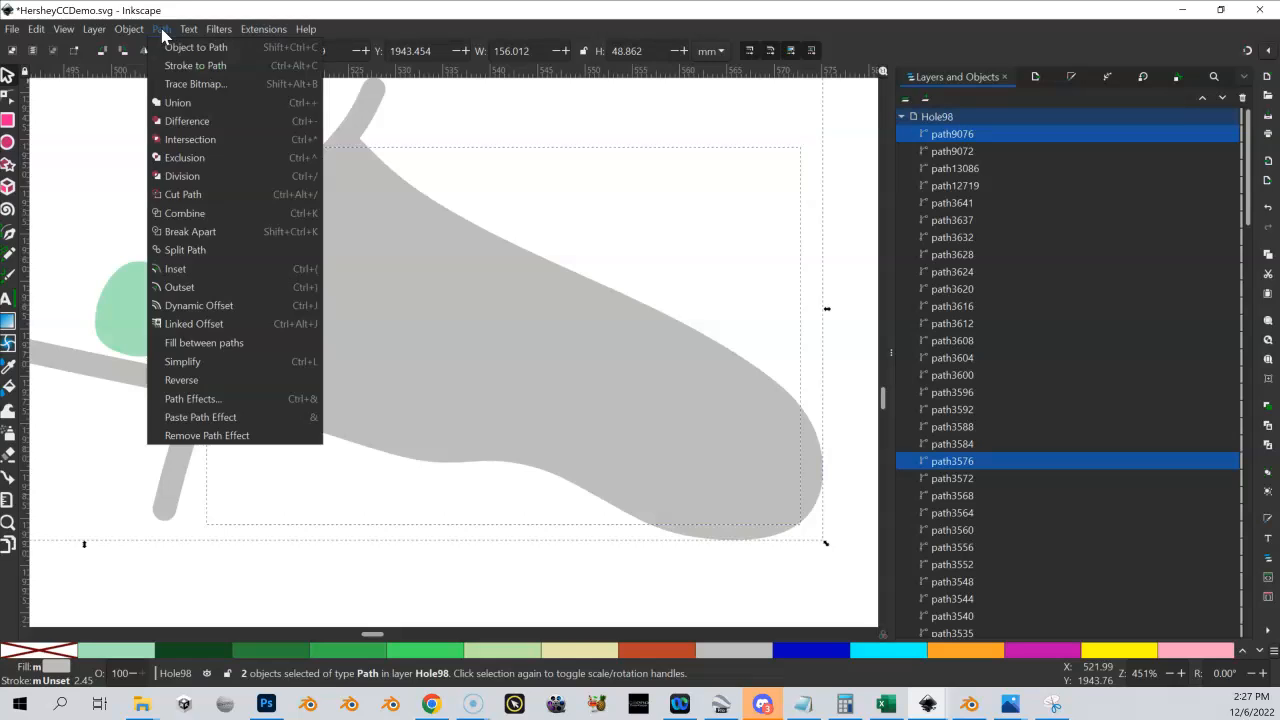
left_click(175, 103)
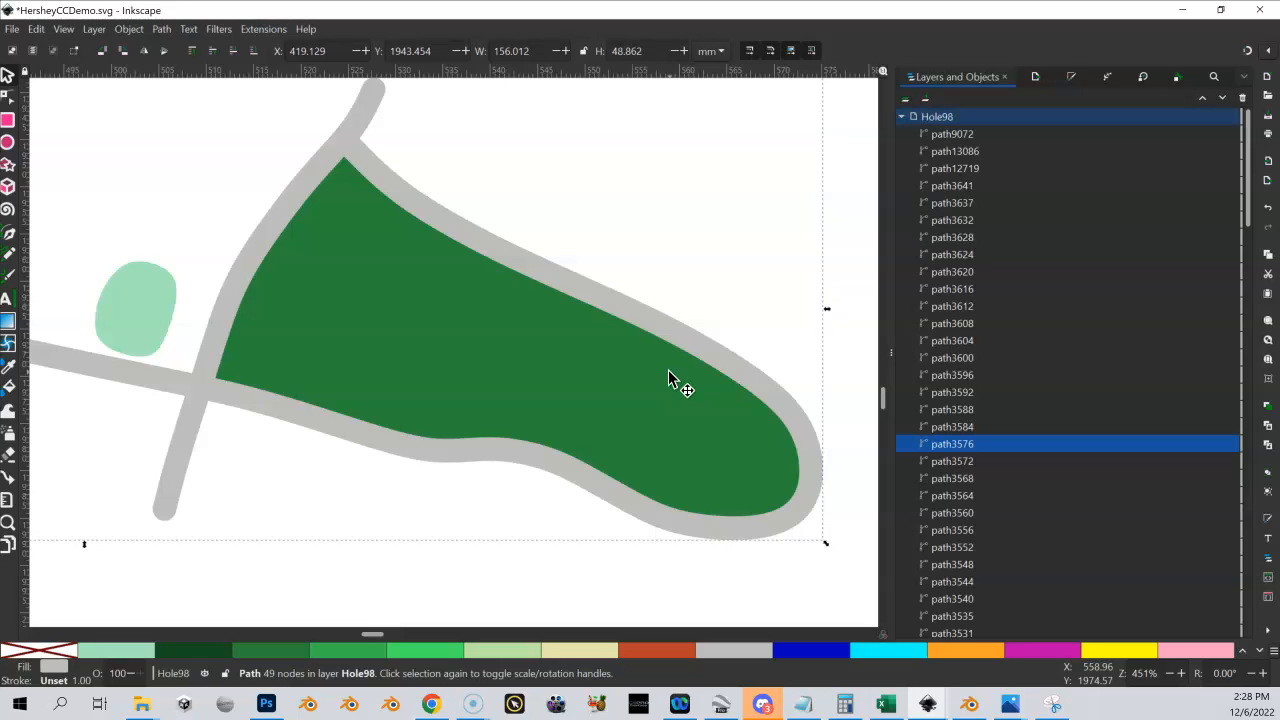
Toggle the merged gray path and the dark green area off and on to examine what lies beneath each.
left_click(1217, 444)
left_click(1217, 444)
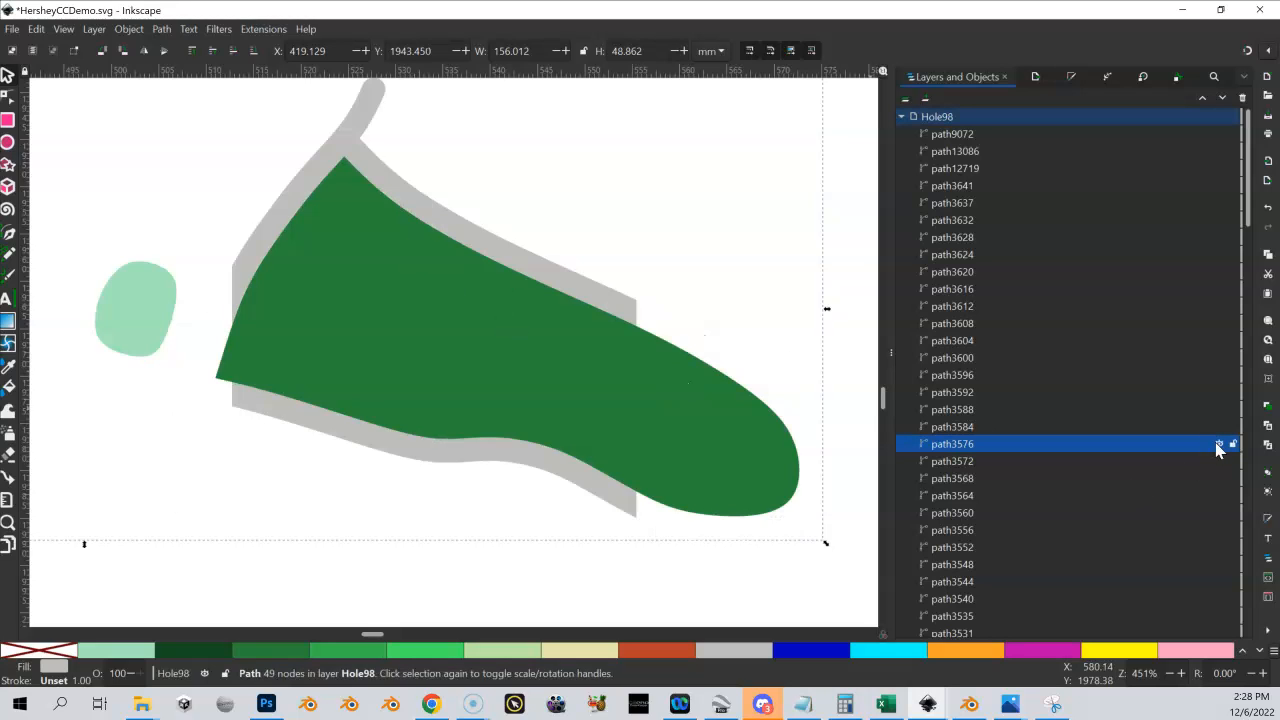
left_click(1217, 444)
left_click(1217, 444)
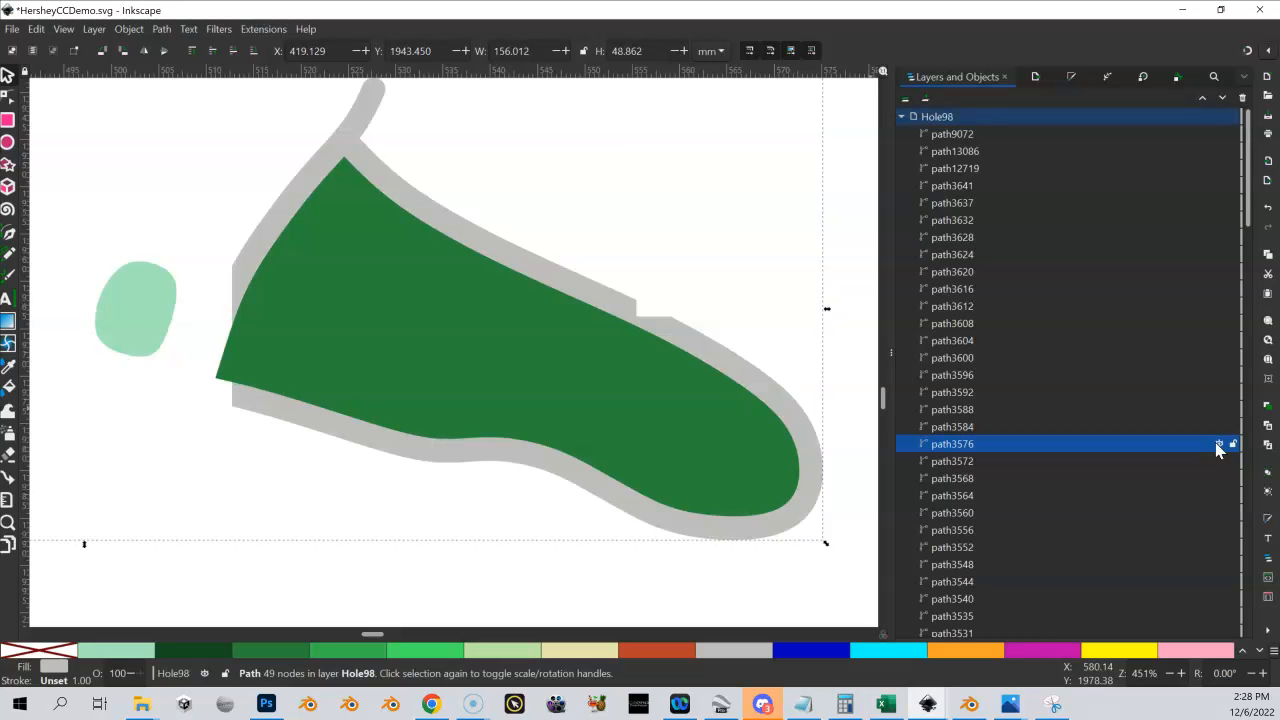
left_click(1217, 444)
left_click(1218, 444)
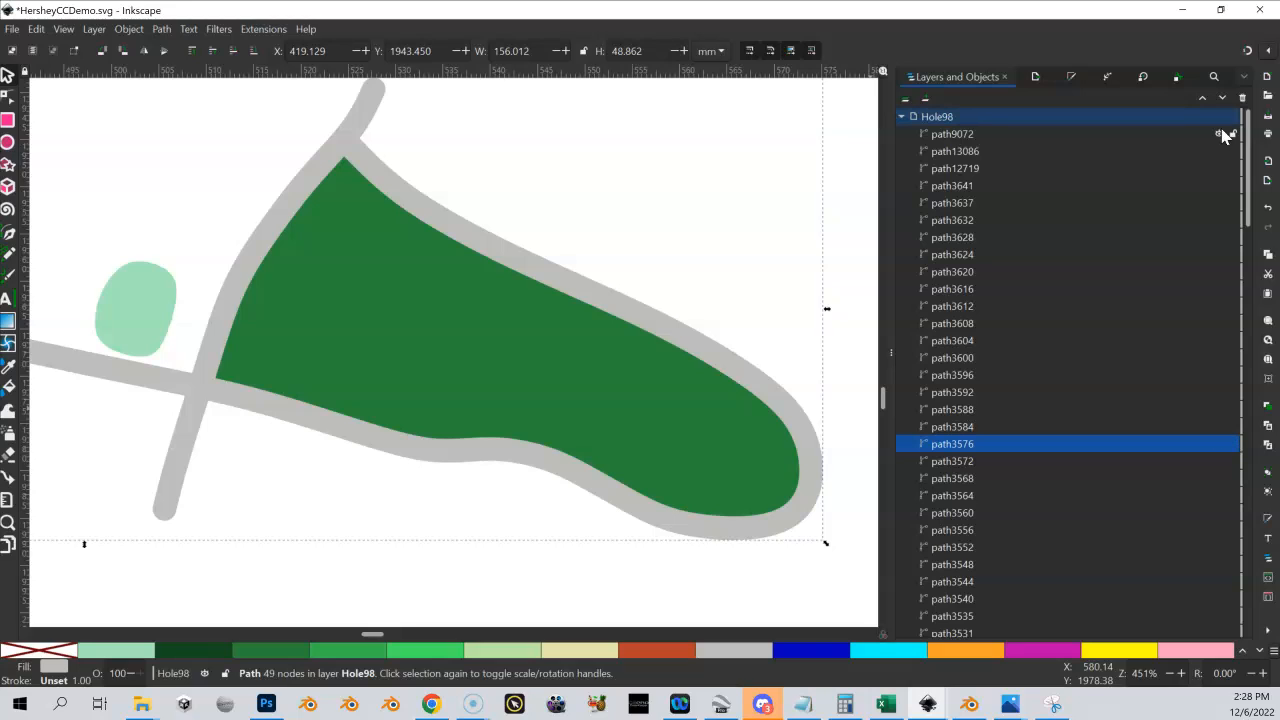
left_click(1219, 134)
left_click(1222, 136)
left_click(1222, 136)
left_click(1222, 136)
left_click(1222, 136)
left_click(1222, 136)
Hide the merged gray path and the dark green area, and move the two light green shapes beneath them to layer Hole98.
left_click(1218, 444)
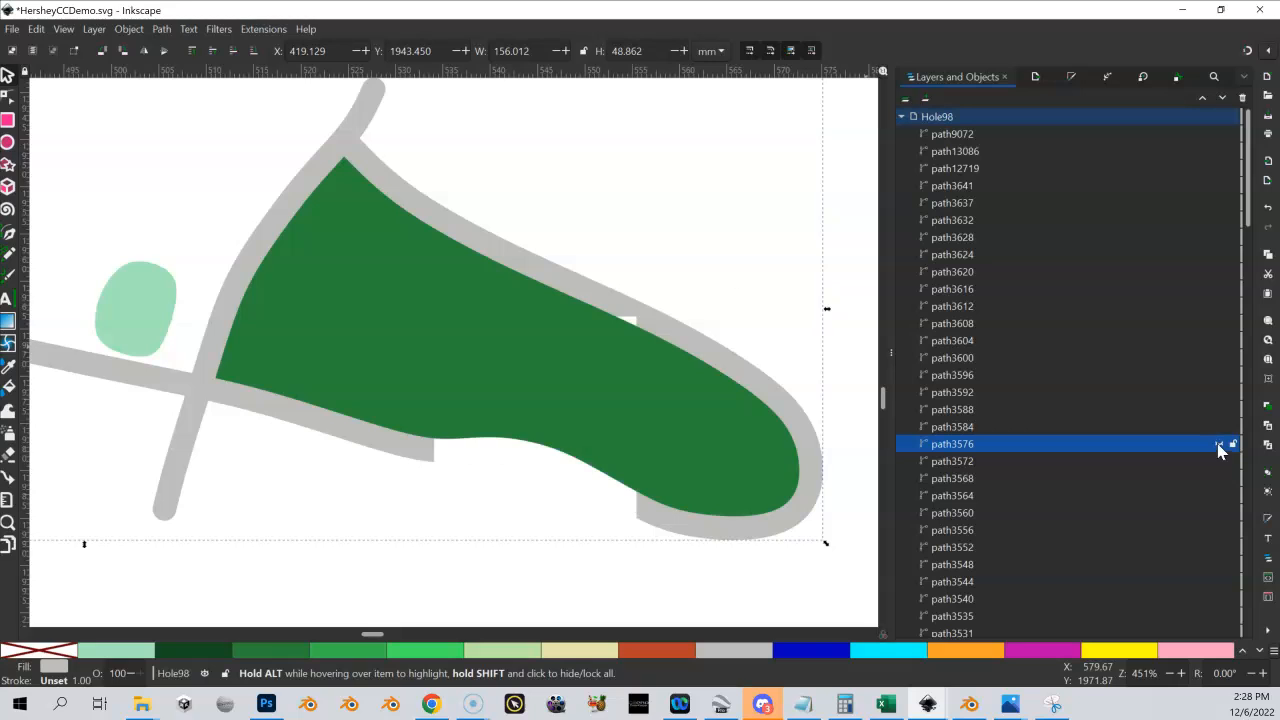
left_click(1218, 134)
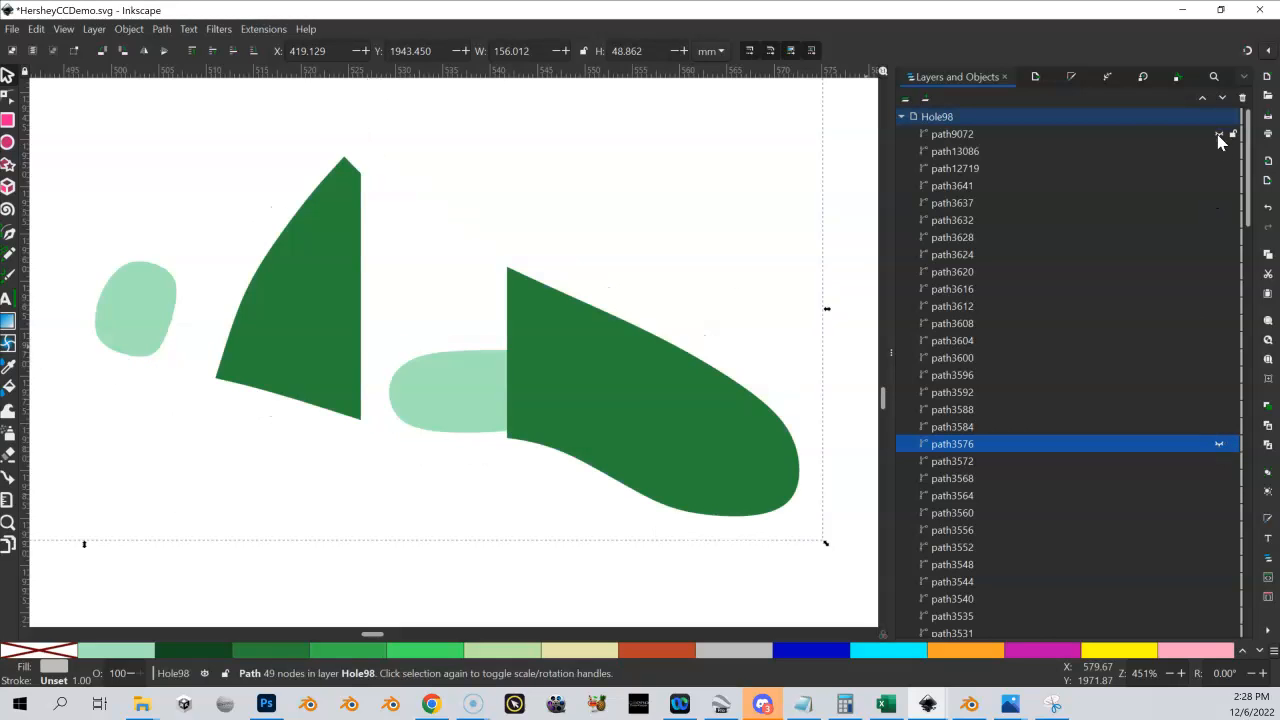
left_click(485, 384)
left_click(667, 440, "shift")
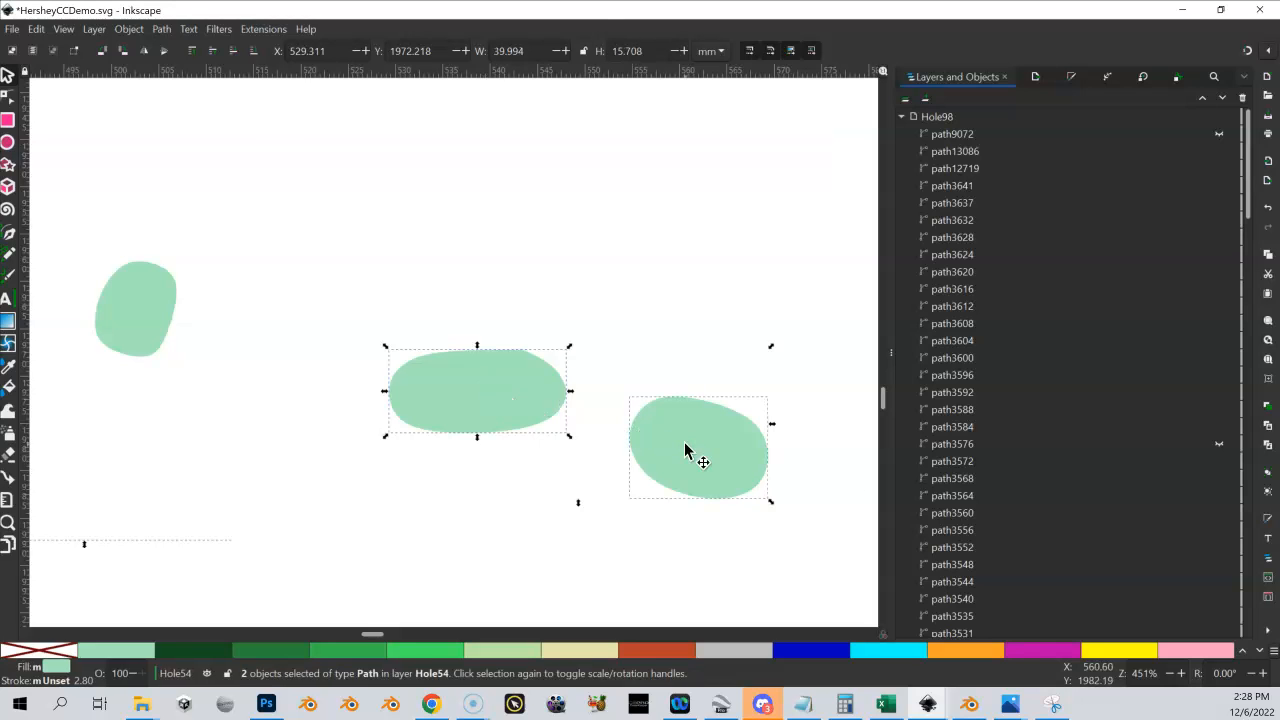
scroll(1030, 500, "down", 5)
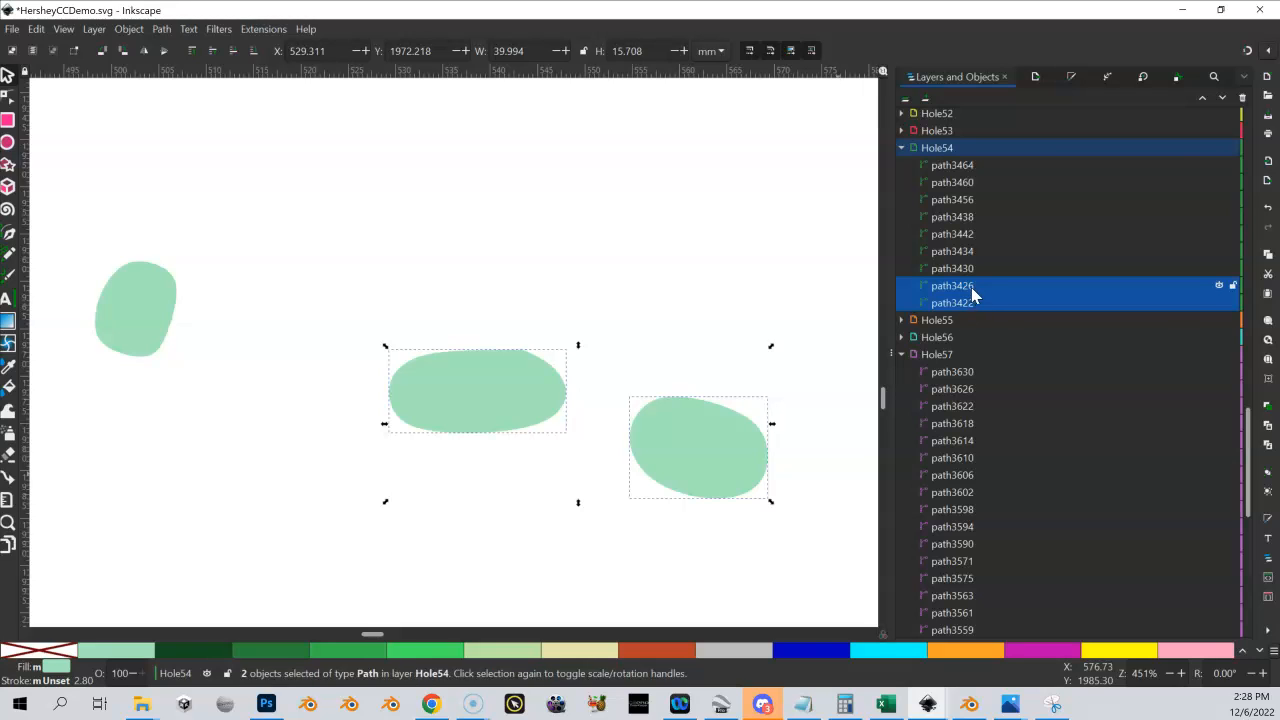
right_click(971, 287)
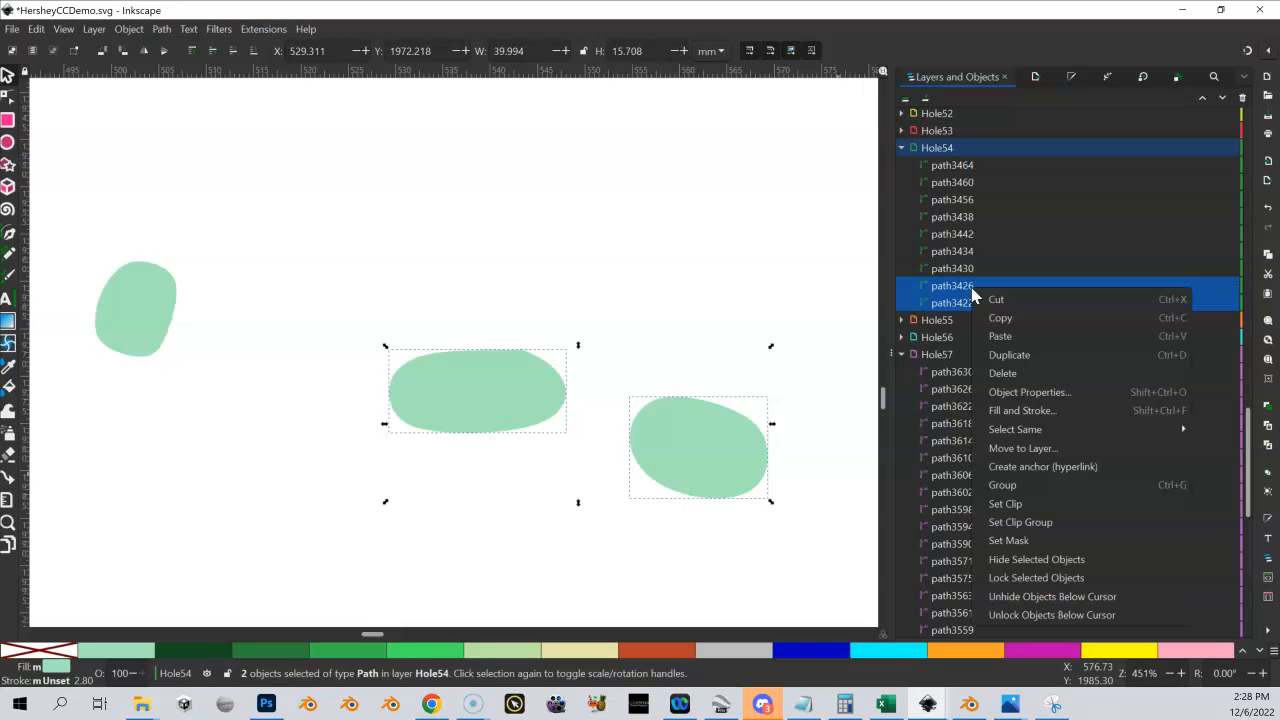
left_click(1023, 449)
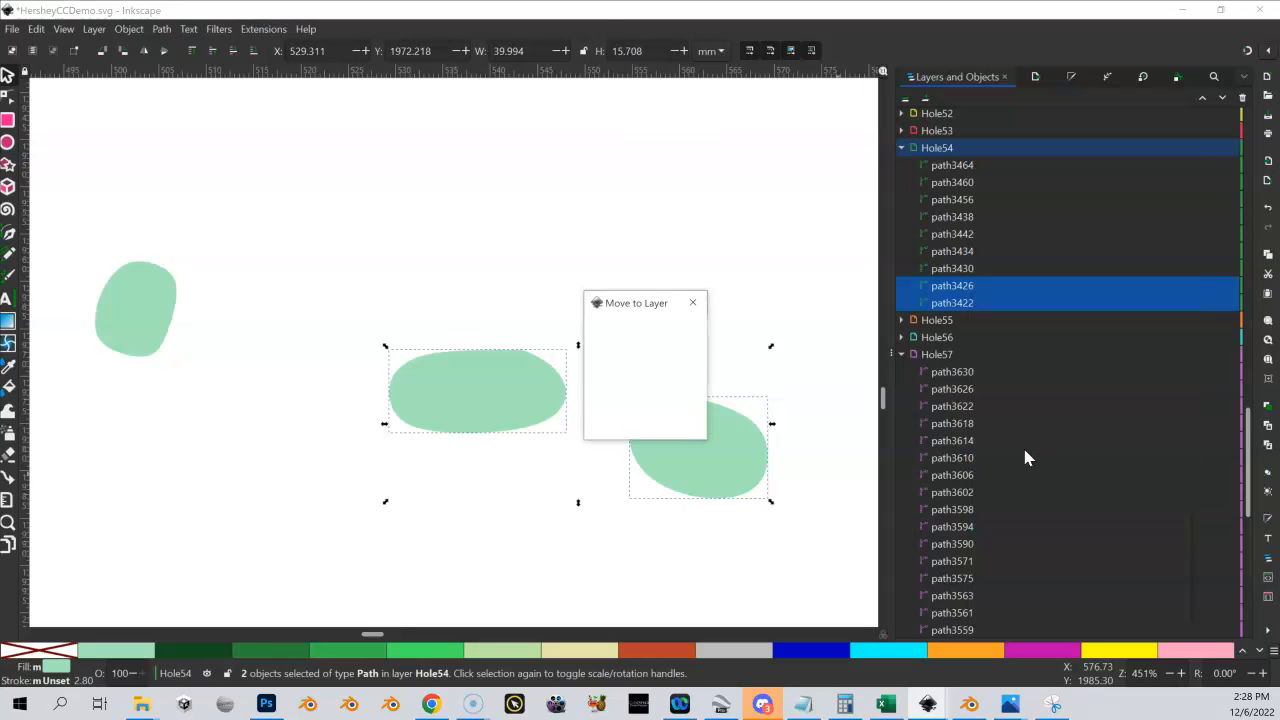
double_click(649, 328)
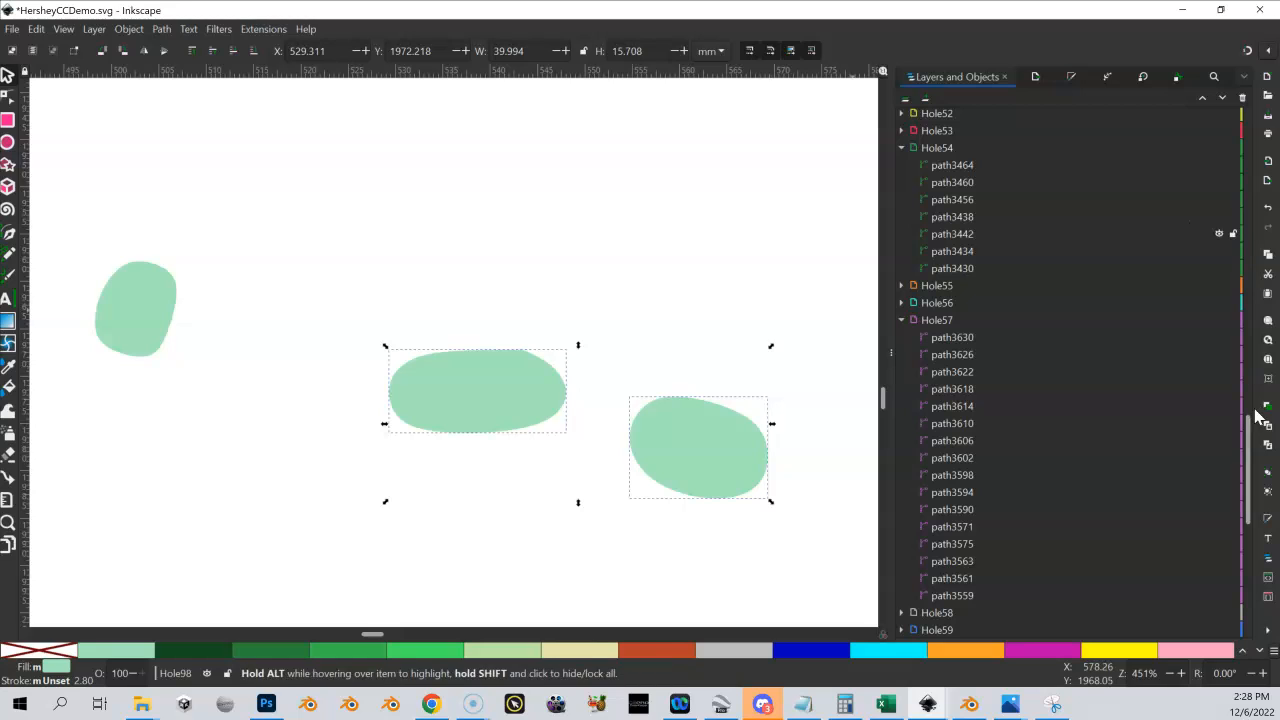
Make the dark green area in layer Hole98 visible beneath the two light green shapes.
left_click_drag(1249, 428, 1243, 126)
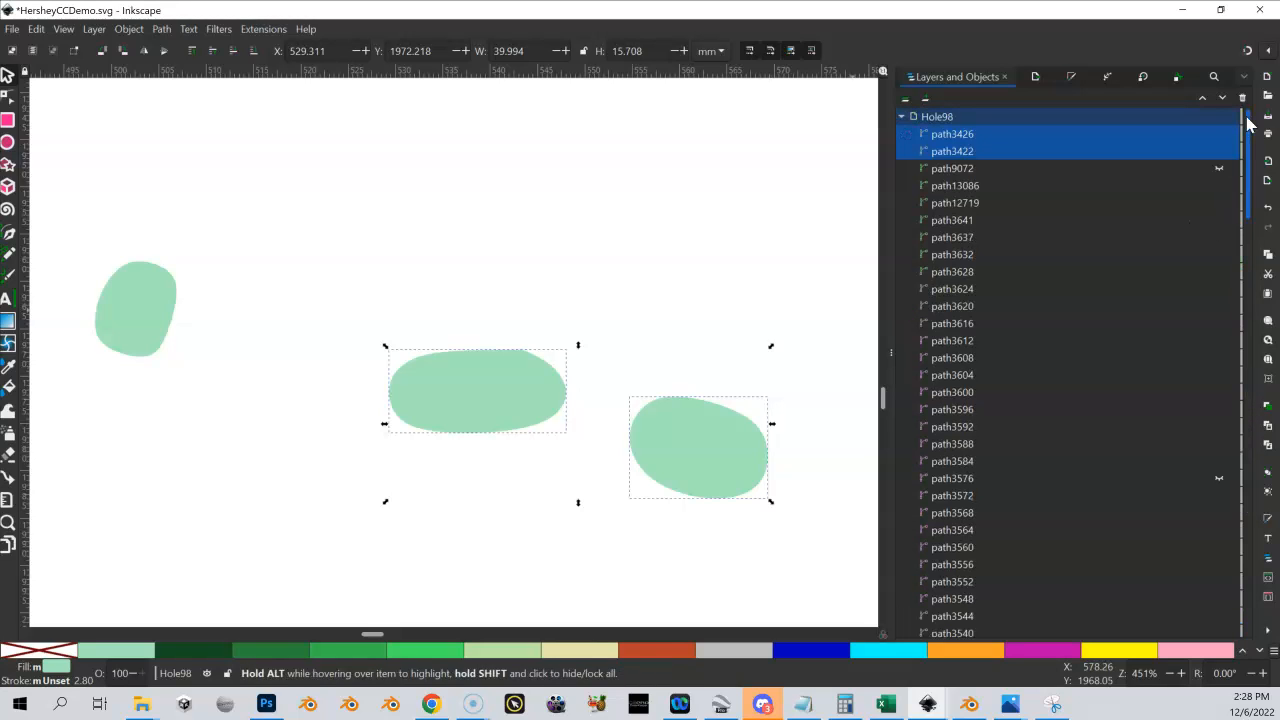
left_click(1219, 168)
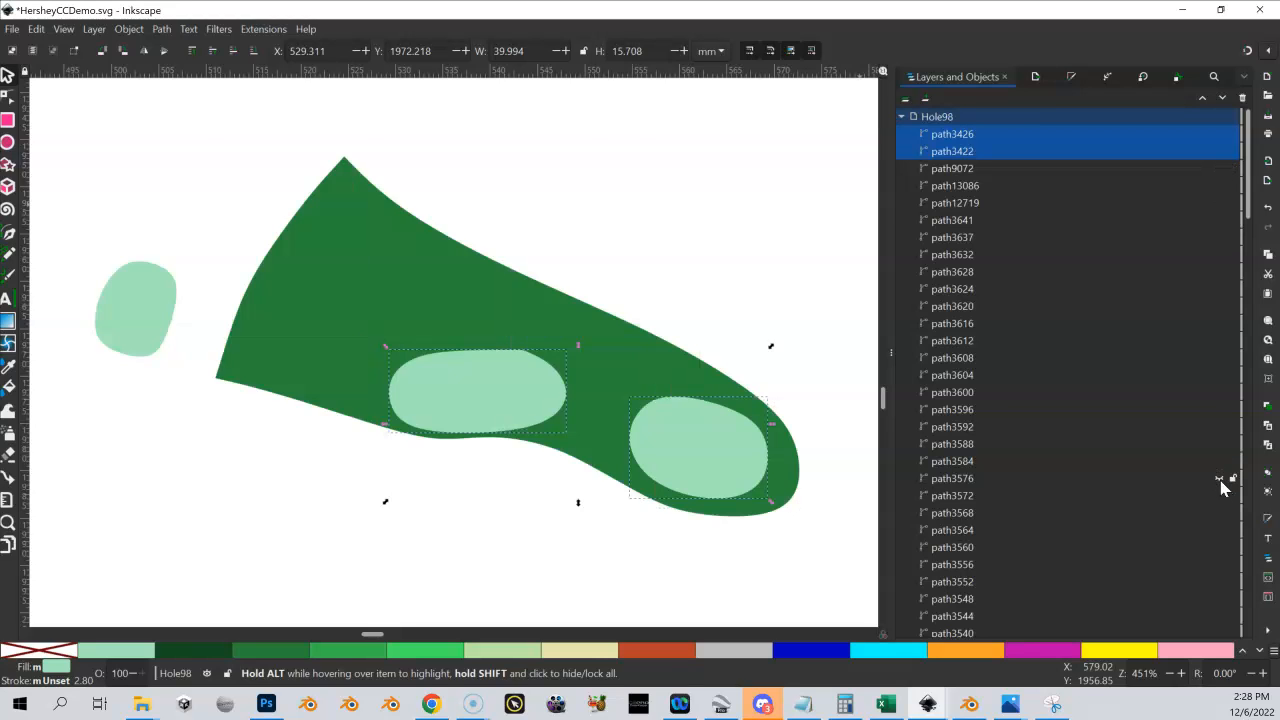